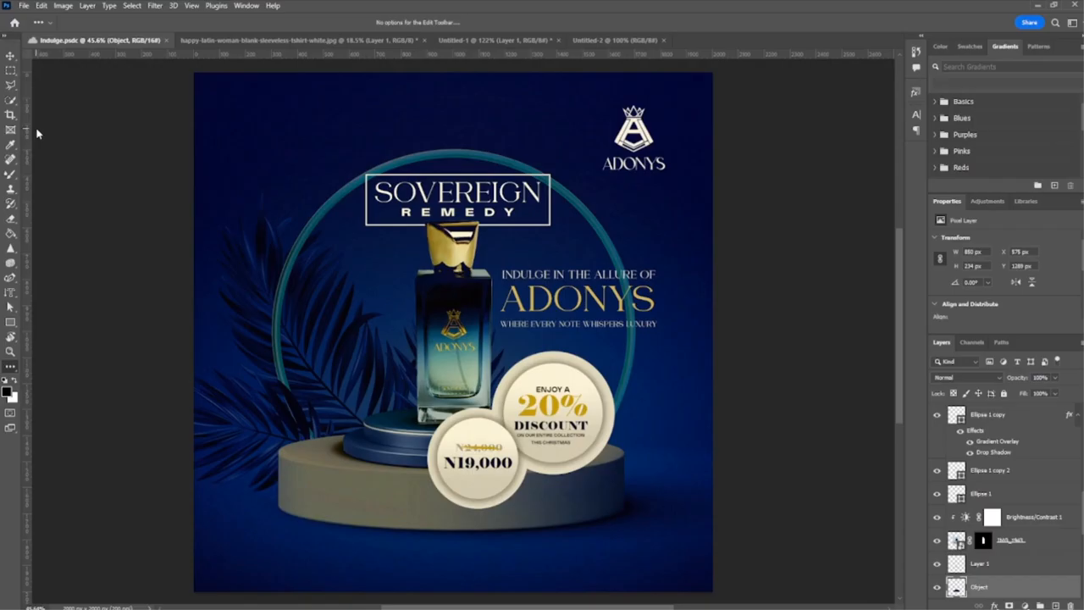
Lock the Brightness/Contrast 1 adjustment layer that is clipped to the perfume bottle photo.
click(11, 59)
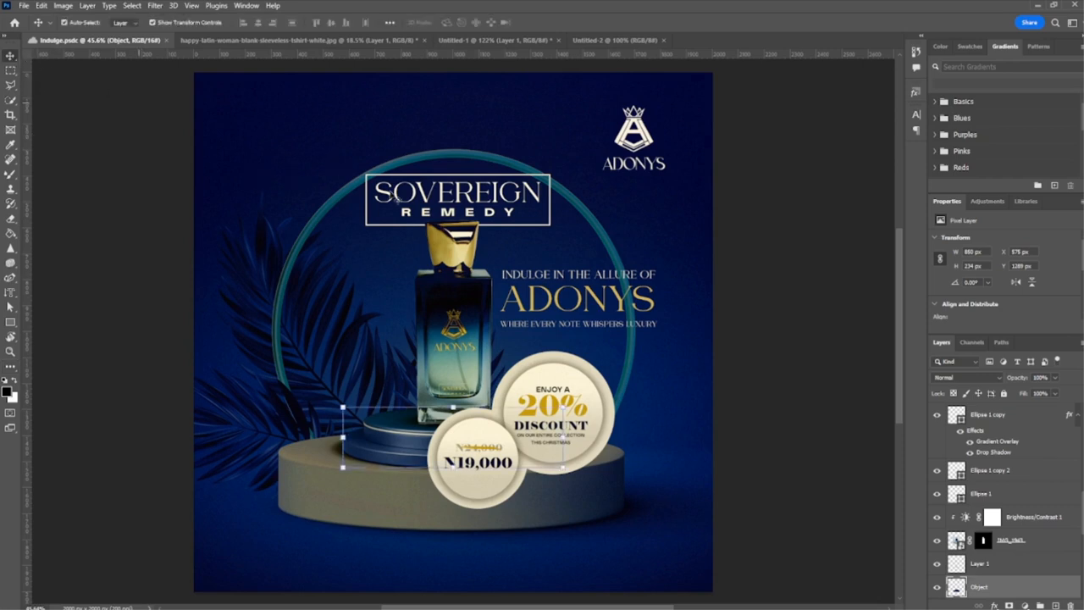
click(992, 517)
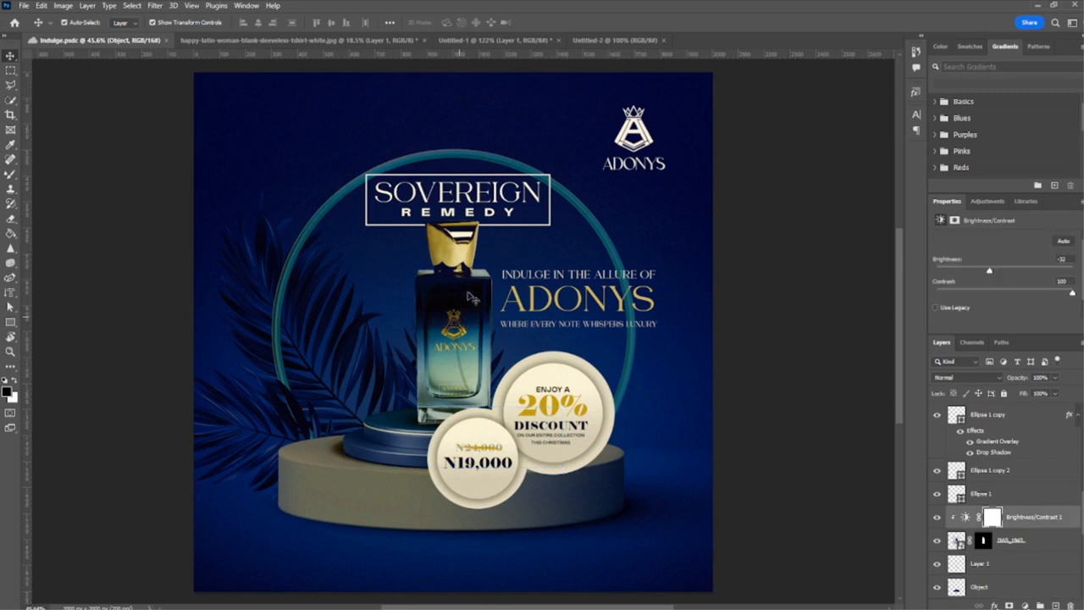
click(1031, 543)
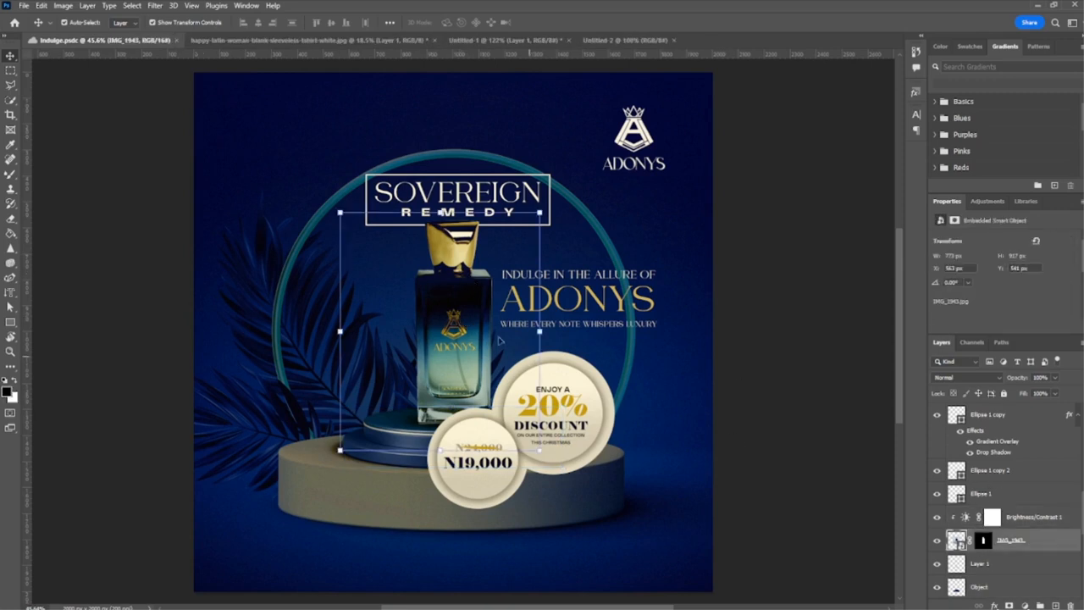
click(992, 517)
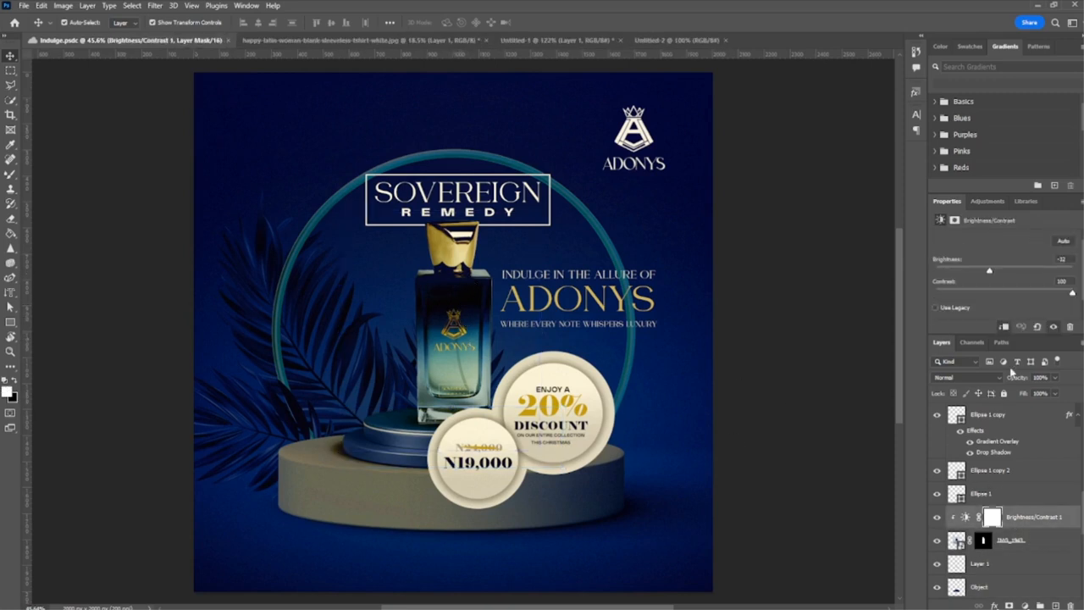
Move the masked perfume bottle (IMG_1943) over the logo near the design's upper right corner, at about X 1399 px, Y 13 px.
click(1021, 546)
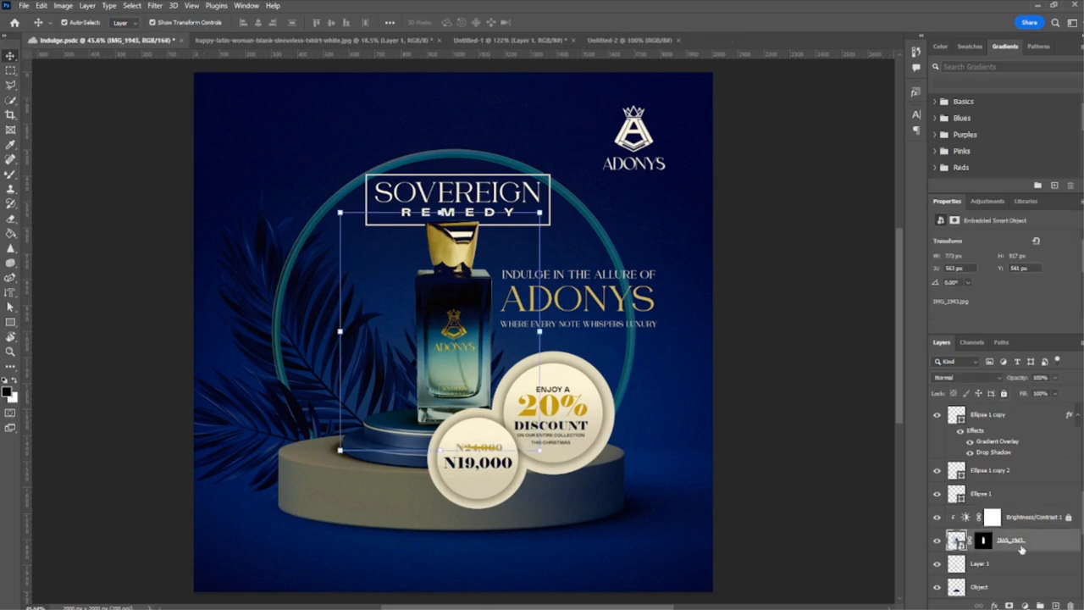
drag(453, 321, 638, 210)
drag(646, 169, 622, 222)
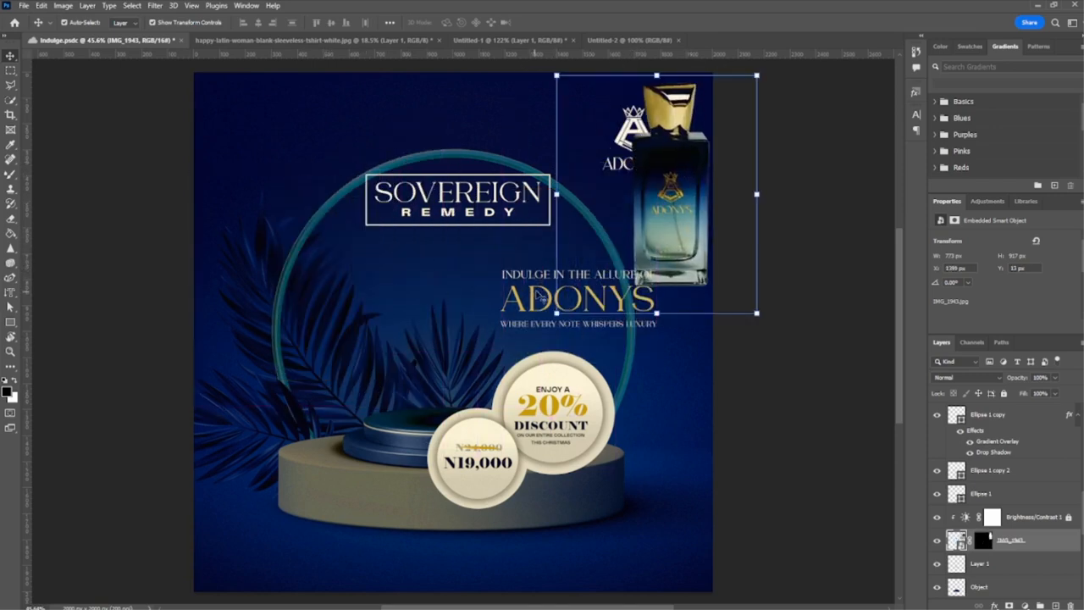
Move the large gold ADONYS headline onto the palm leaves and undo that move.
drag(368, 314, 317, 332)
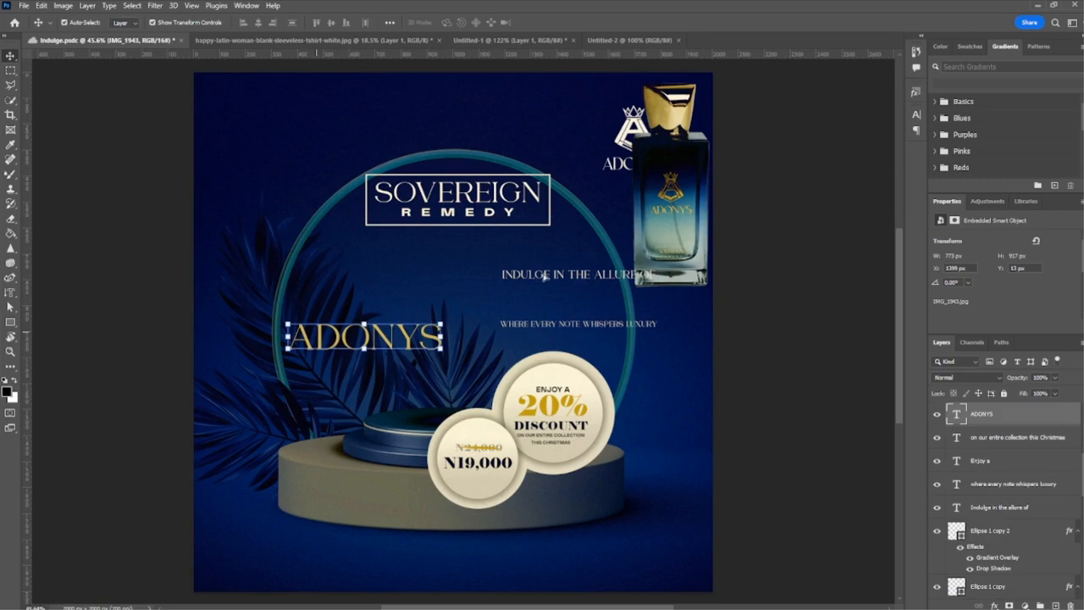
key(ctrl+z)
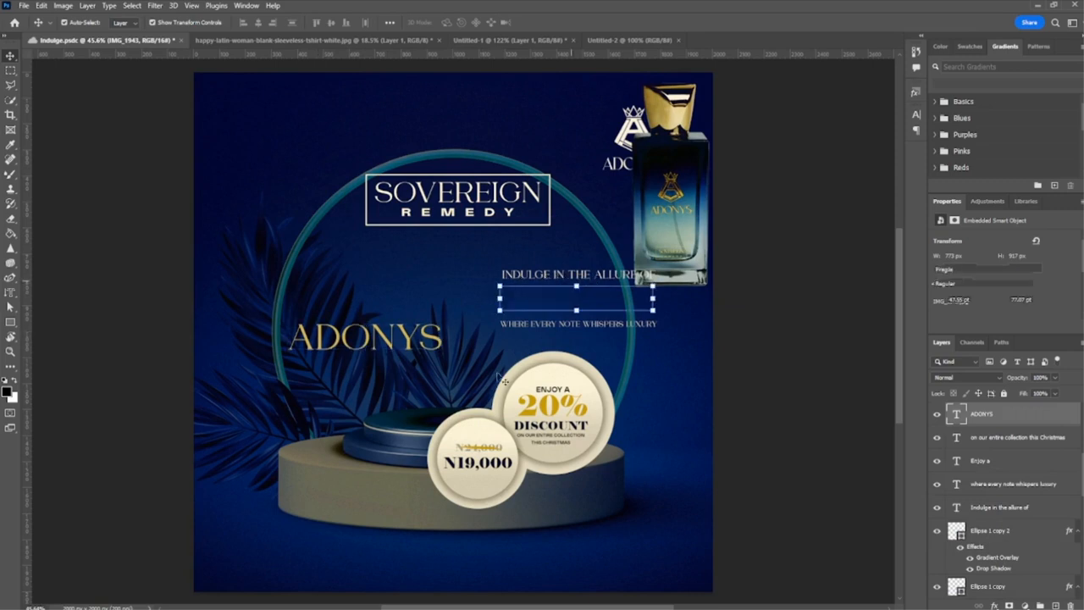
Move the perfume bottle back onto the blue podium, at about X 546 px, Y 541 px.
key(z)
mouse_move(566, 364)
mouse_down()
mouse_move(509, 363)
mouse_move(563, 363)
mouse_up()
scroll(564, 364, up, 4)
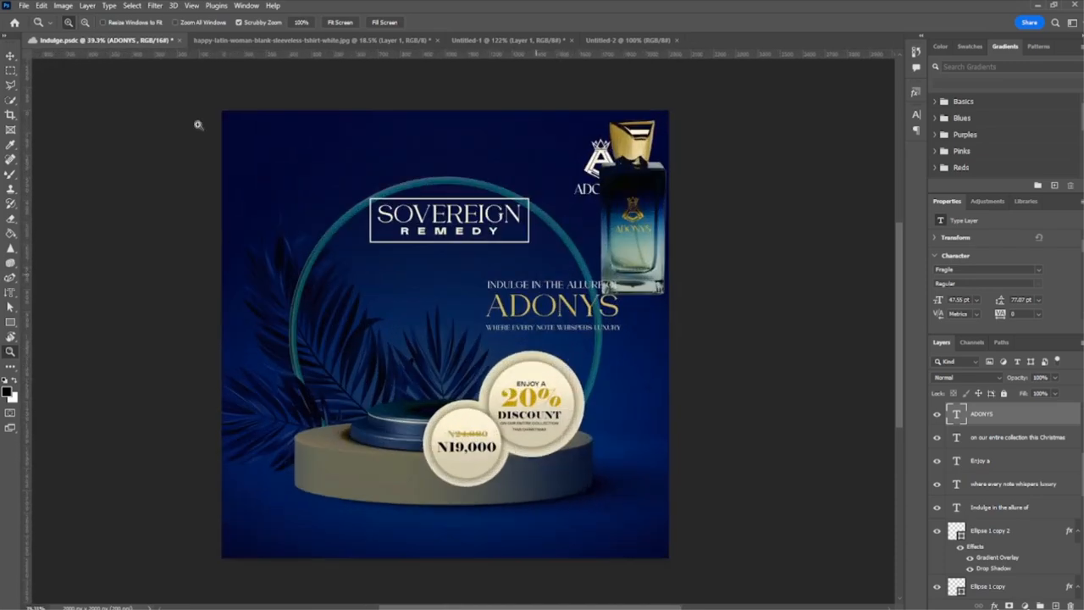
click(10, 55)
drag(630, 223, 457, 326)
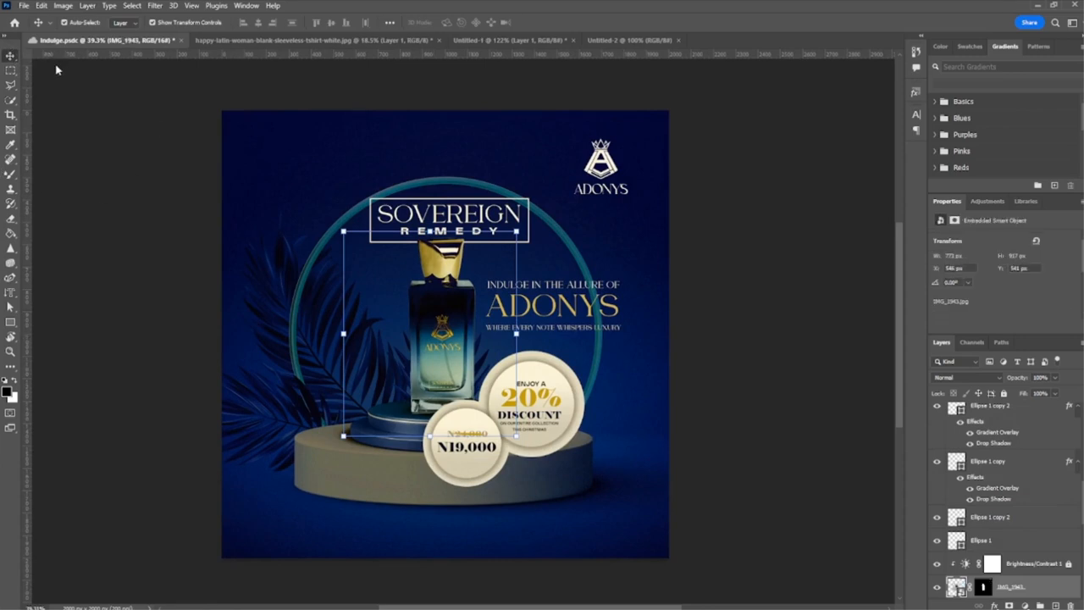
Create a 2000 x 2000 px artboard over the existing design with the Artboard tool and undo it.
key(shift+v)
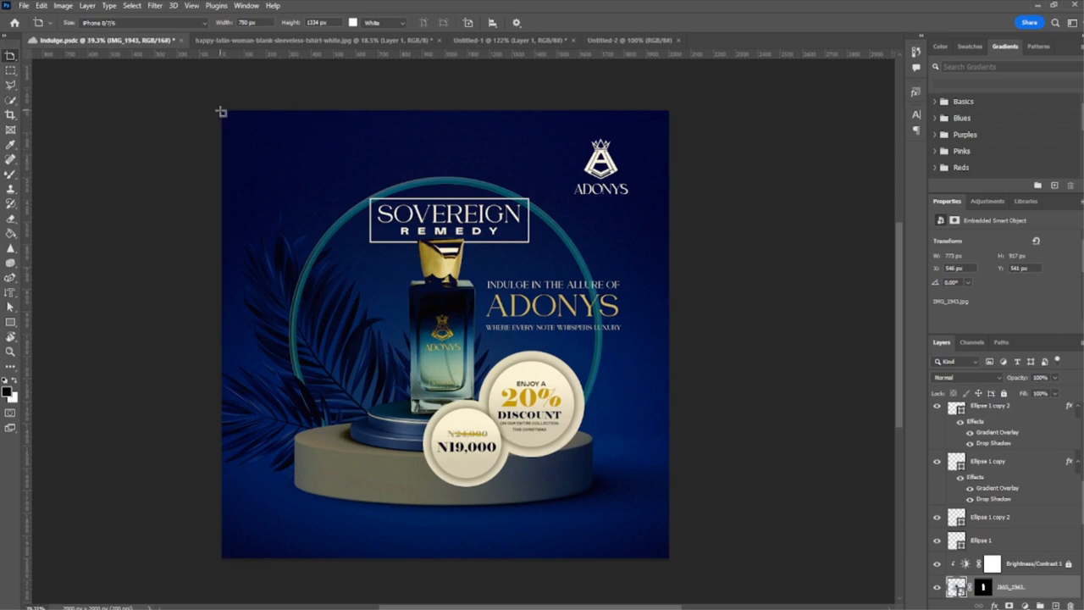
drag(586, 463, 697, 534)
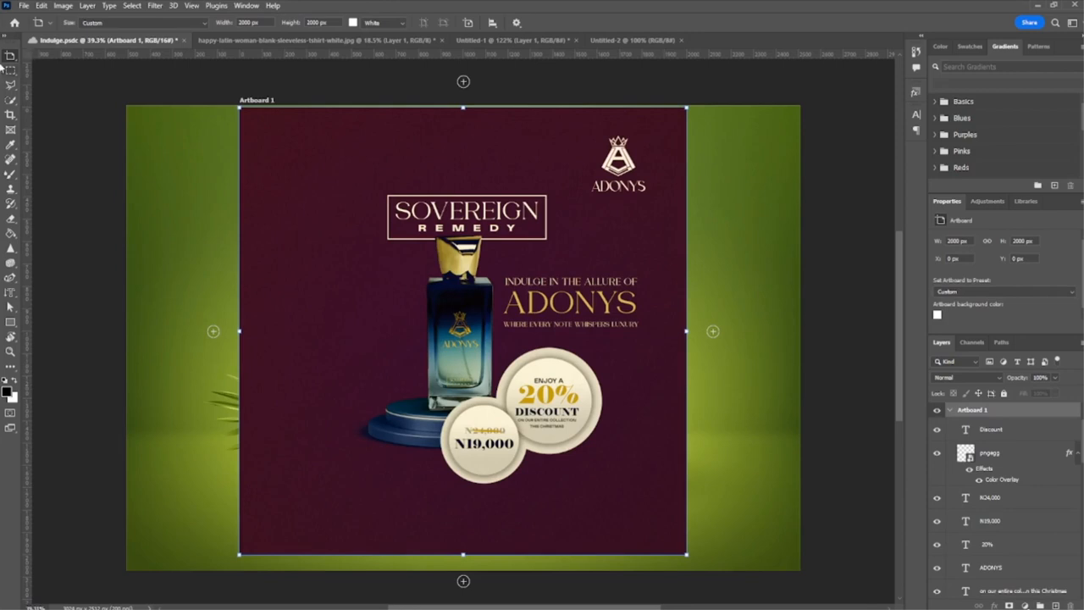
key(v)
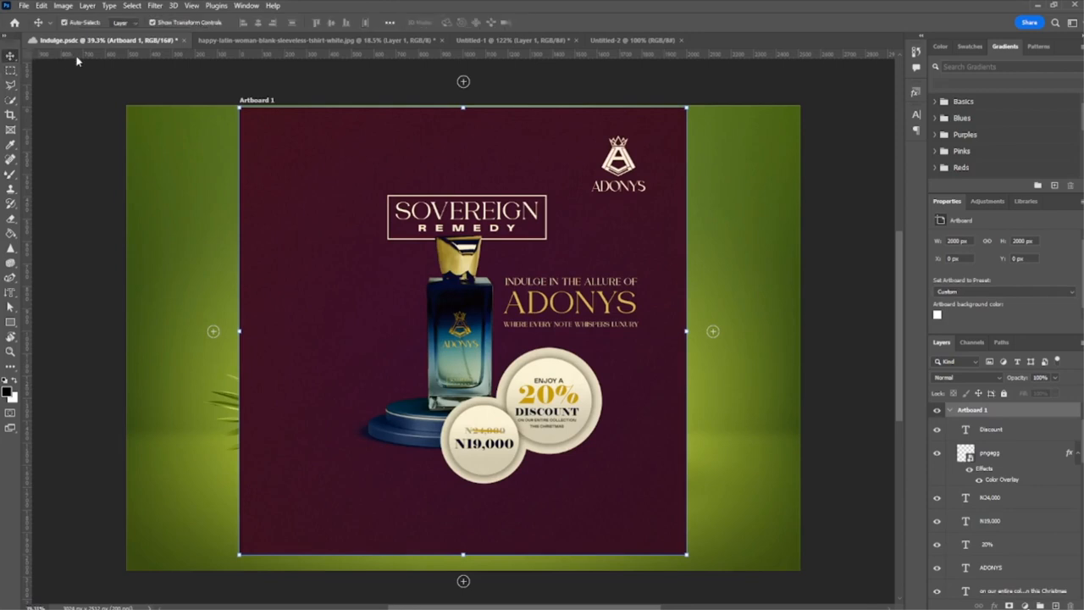
key(ctrl+z)
Draw an artboard of about 1682 x 2004 px in the empty space beside the design and undo it.
scroll(478, 323, up, 2)
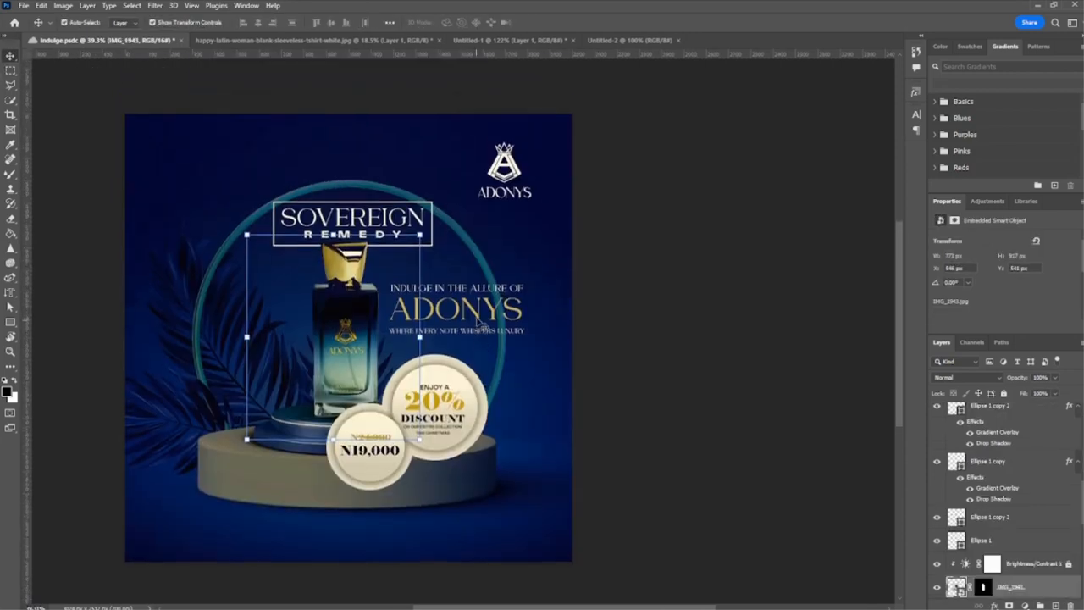
scroll(261, 219, down, 3)
scroll(276, 221, up, 3)
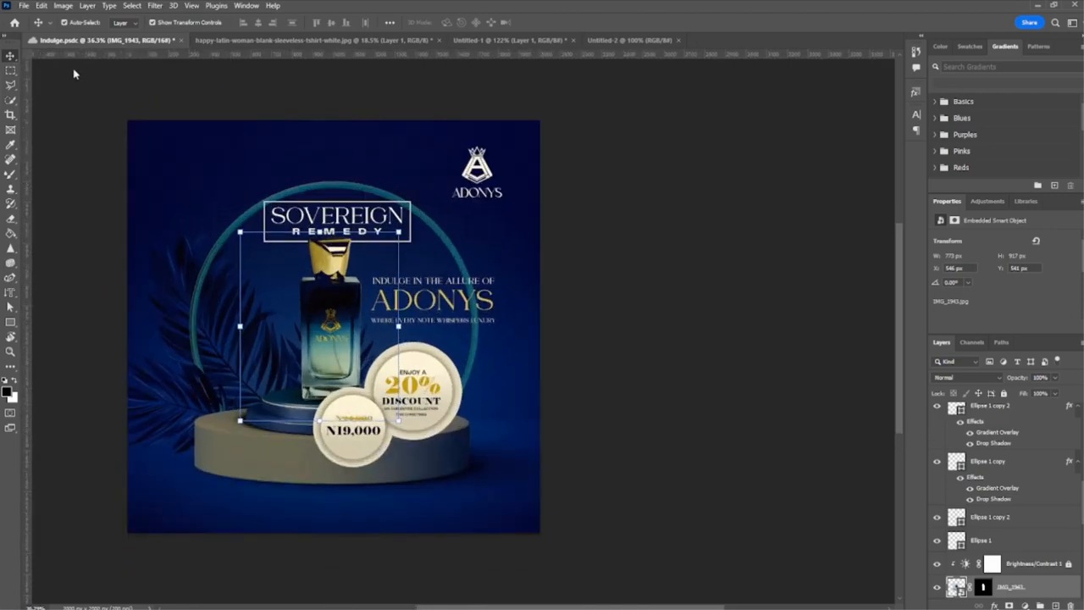
key(c)
drag(559, 121, 873, 534)
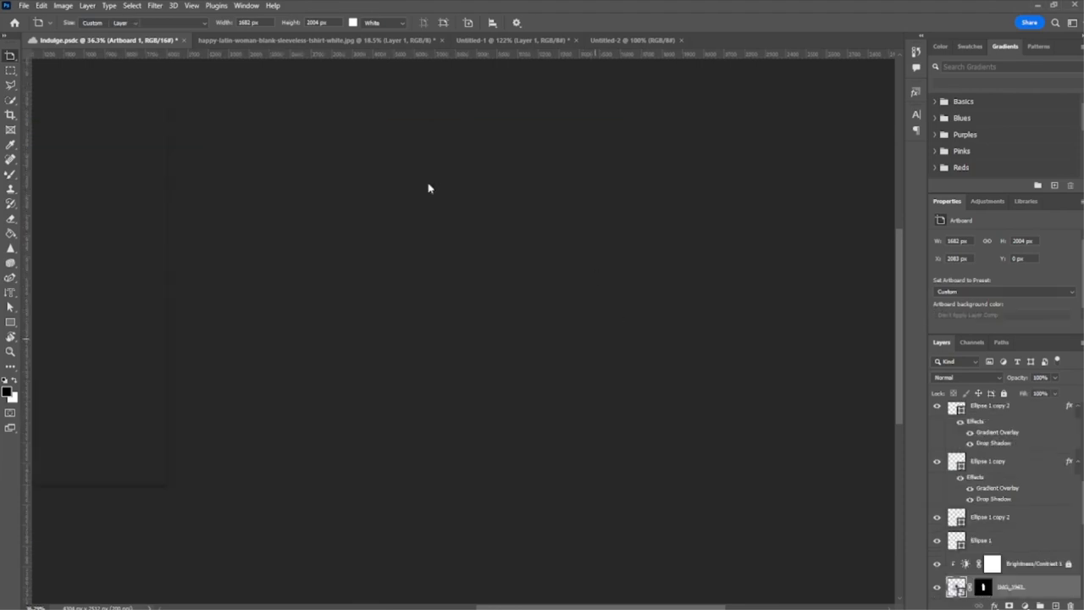
scroll(193, 225, left, 10)
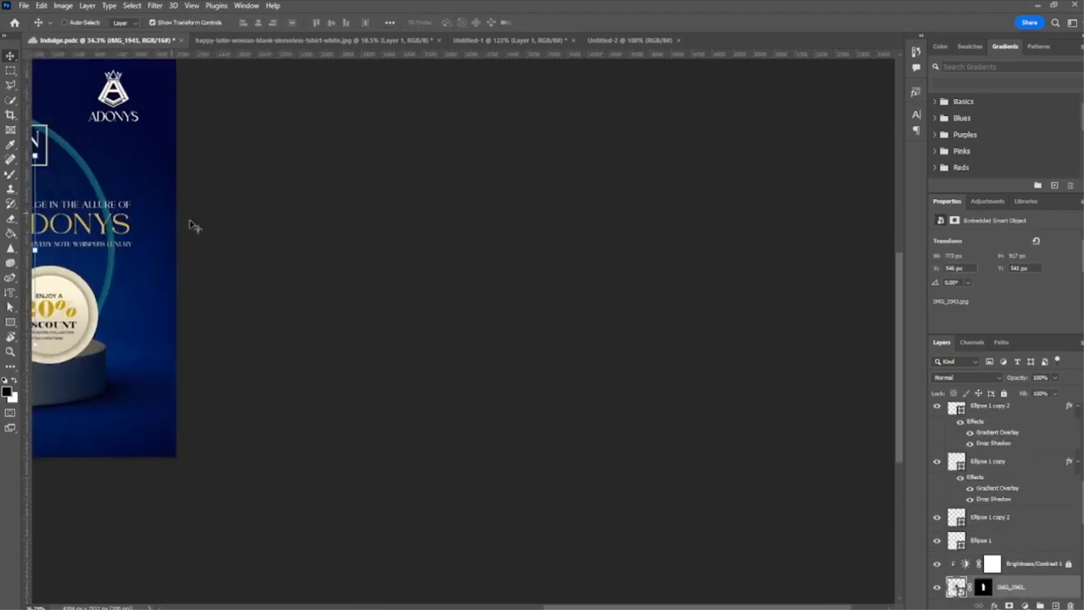
scroll(267, 199, up, 5)
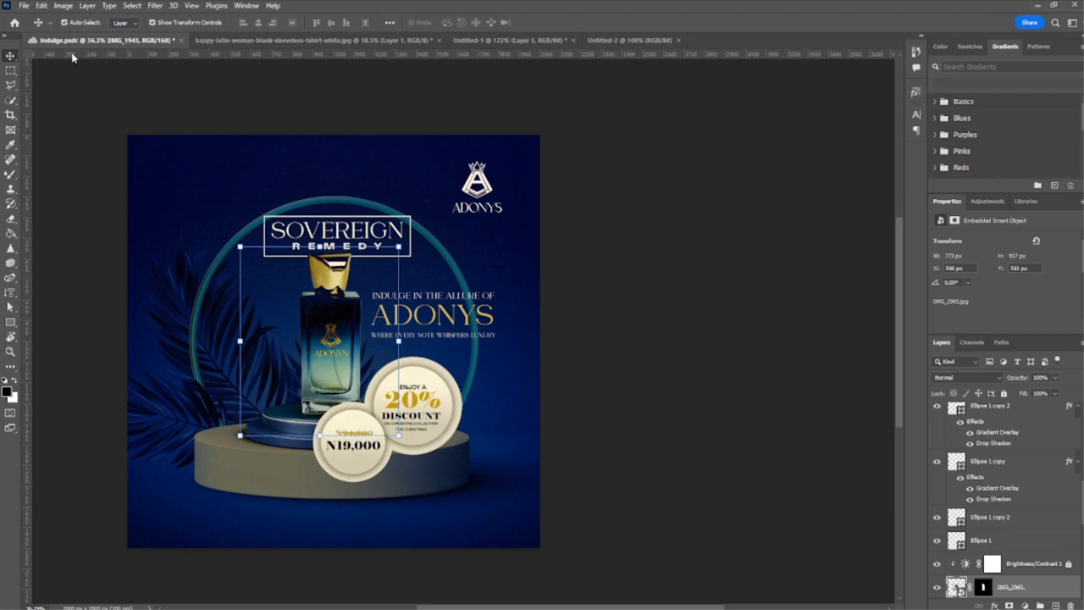
Draw a rectangular marquee selection around the whole perfume bottle with no layer selected, and clear the selection.
click(87, 167)
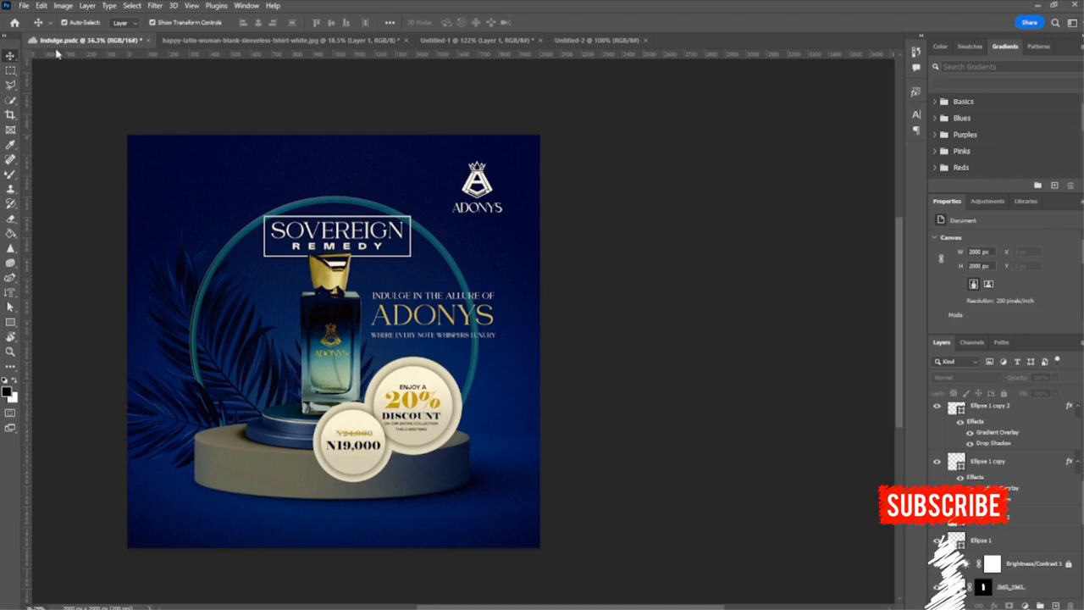
click(11, 71)
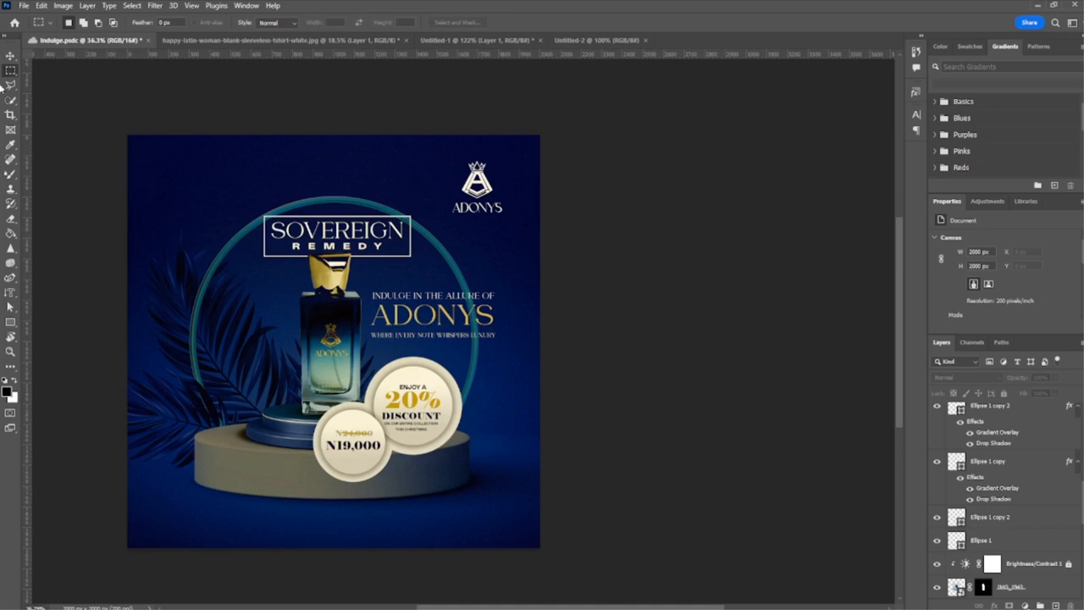
click(8, 57)
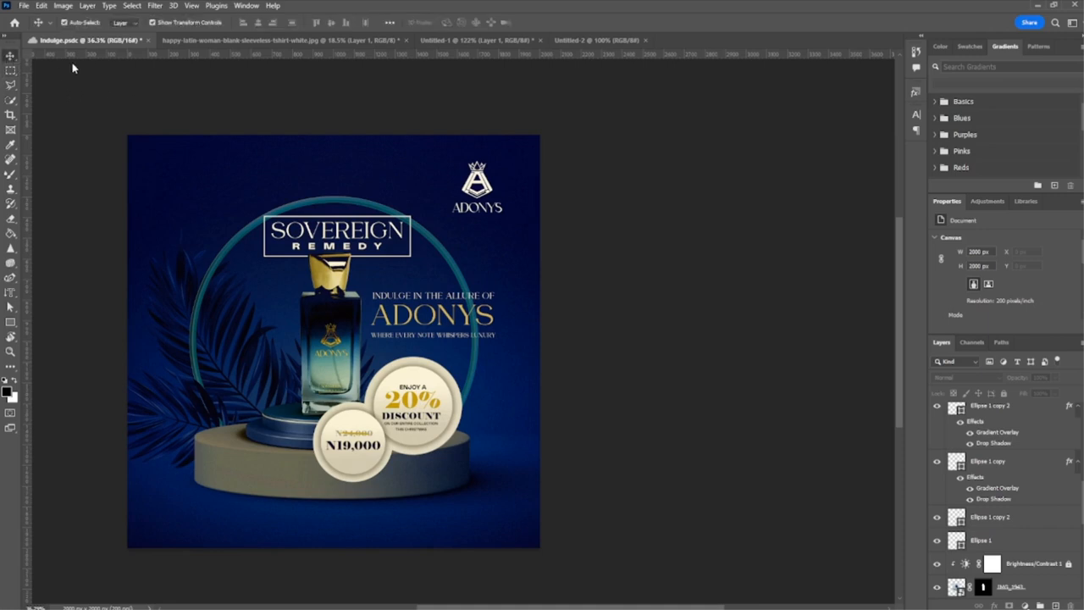
click(9, 71)
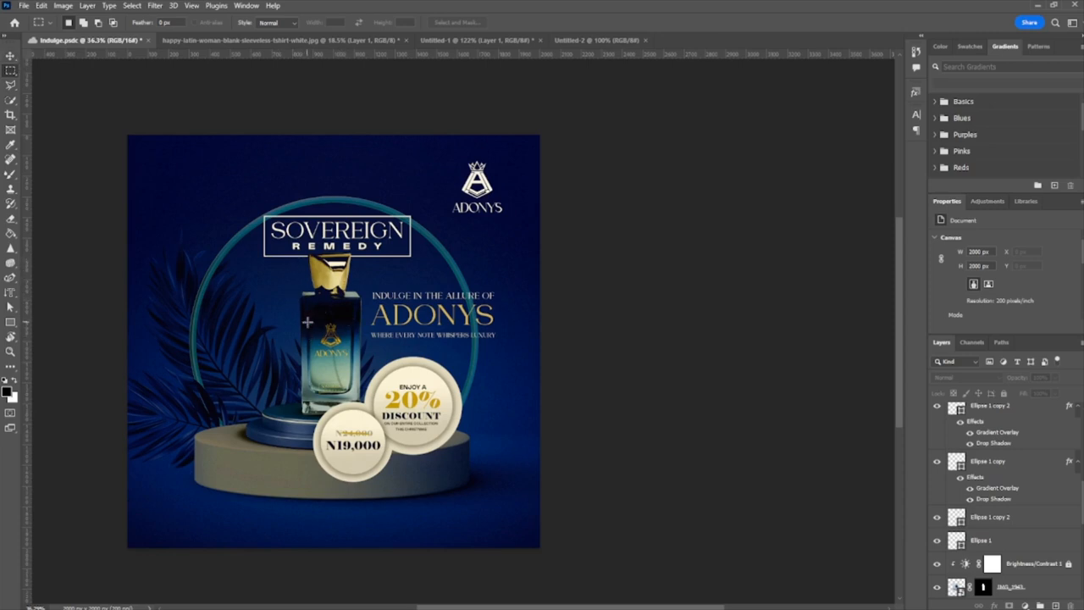
scroll(289, 313, up, 2)
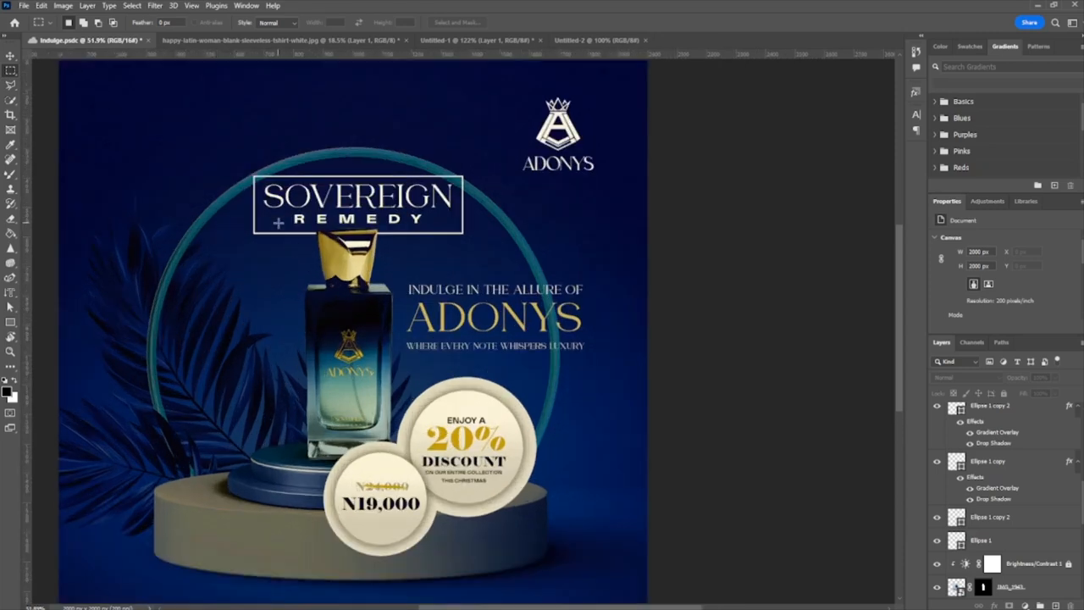
drag(286, 221, 421, 470)
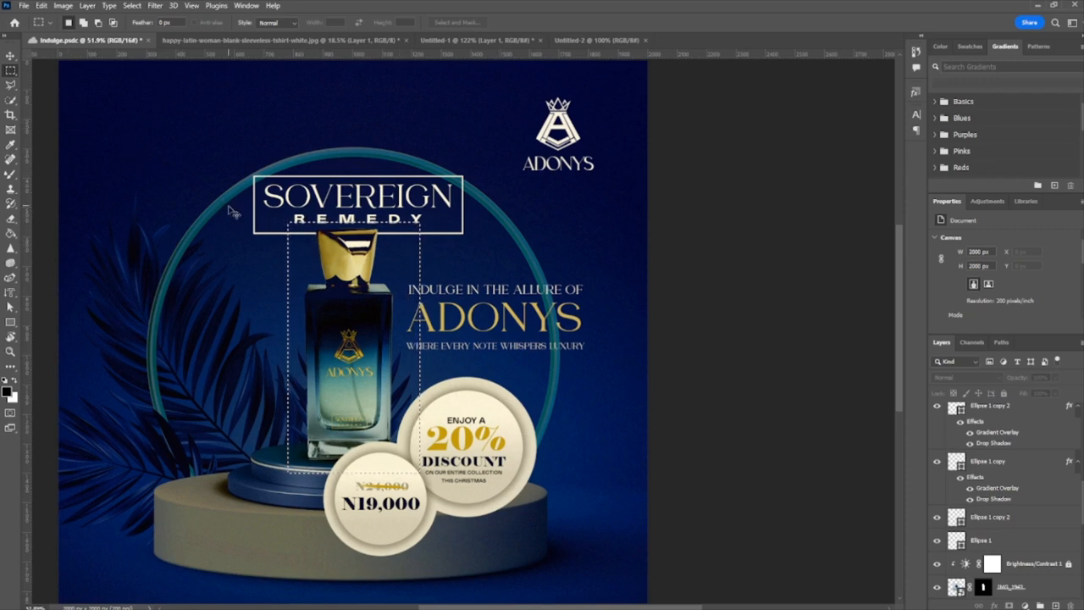
key(ctrl+d)
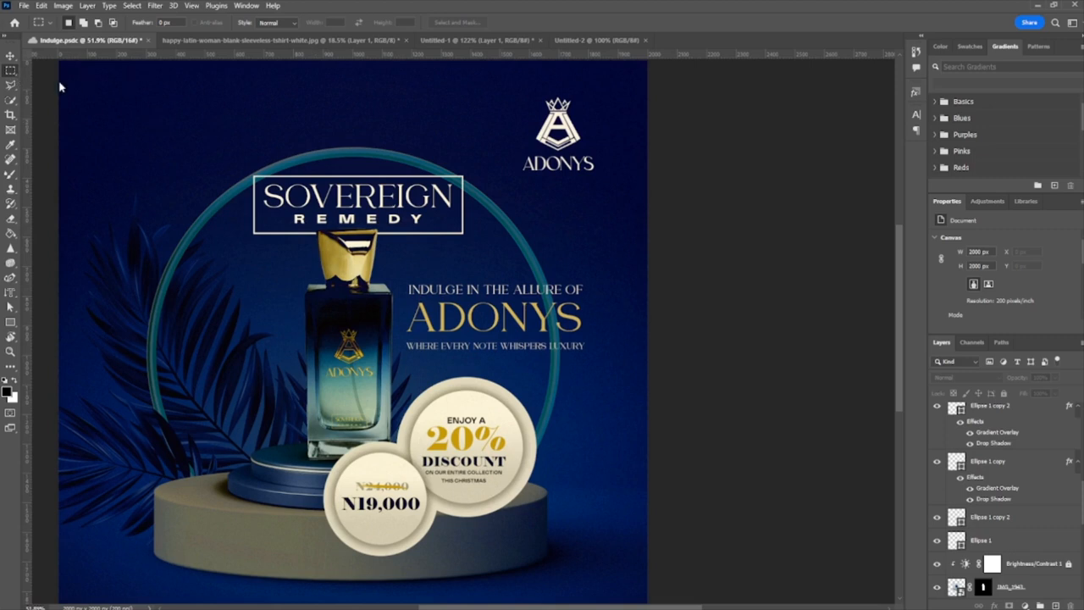
Draw a circular selection just outside the teal ring with the Elliptical Marquee tool and clear it.
key(shift+m)
drag(138, 122, 580, 584)
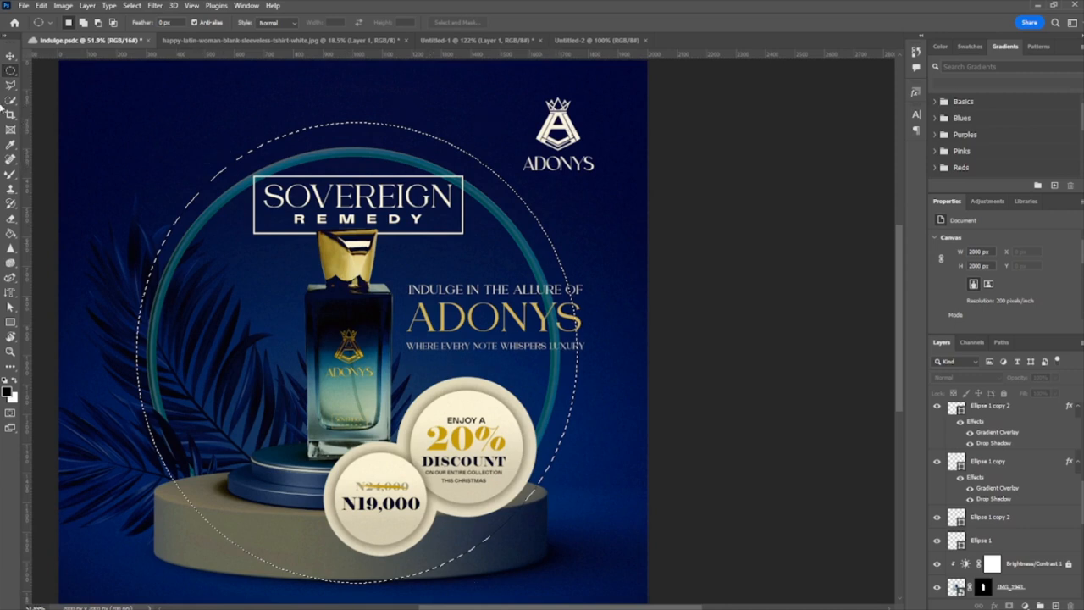
key(ctrl+d)
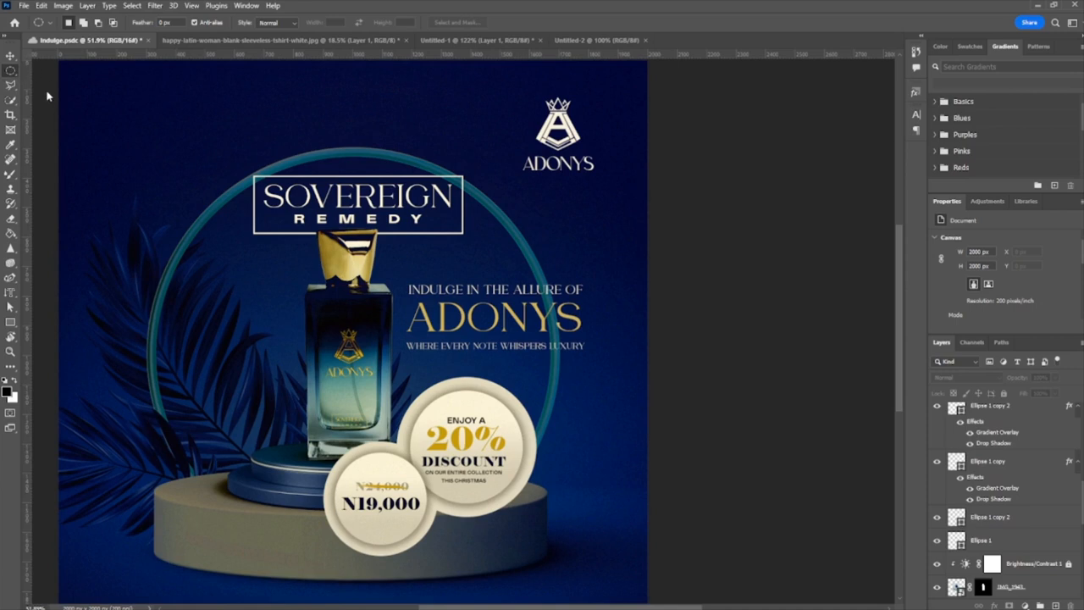
Place a Single Row Marquee selection across the full design width, above the teal ring and through the logo's crown.
key(shift+m)
scroll(359, 165, up, 2)
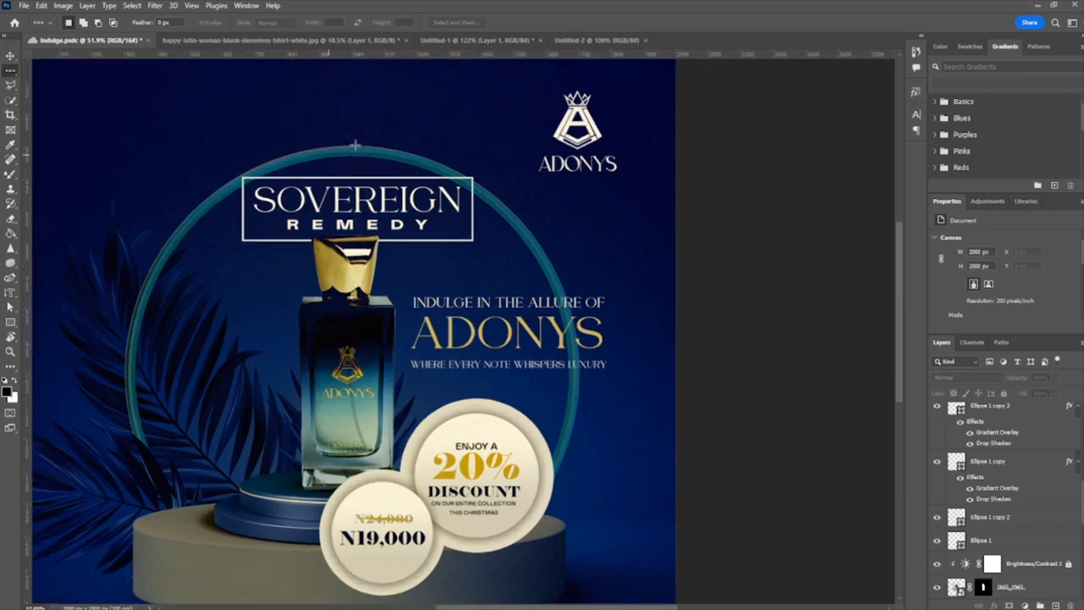
scroll(341, 232, up, 2)
scroll(370, 246, right, 2)
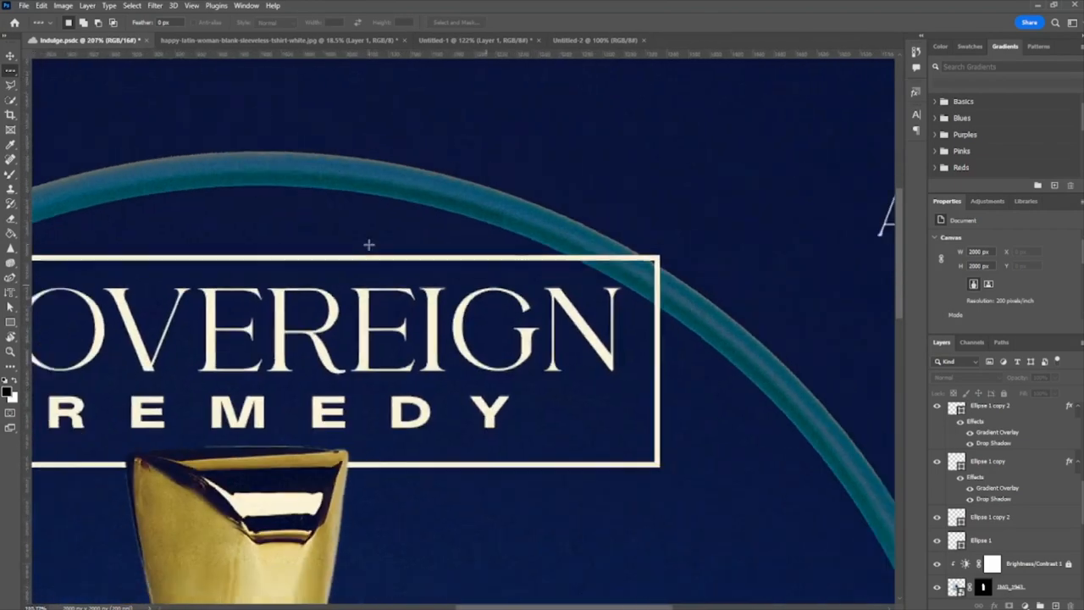
scroll(368, 244, down, 3)
scroll(368, 243, down, 2)
drag(339, 212, 323, 183)
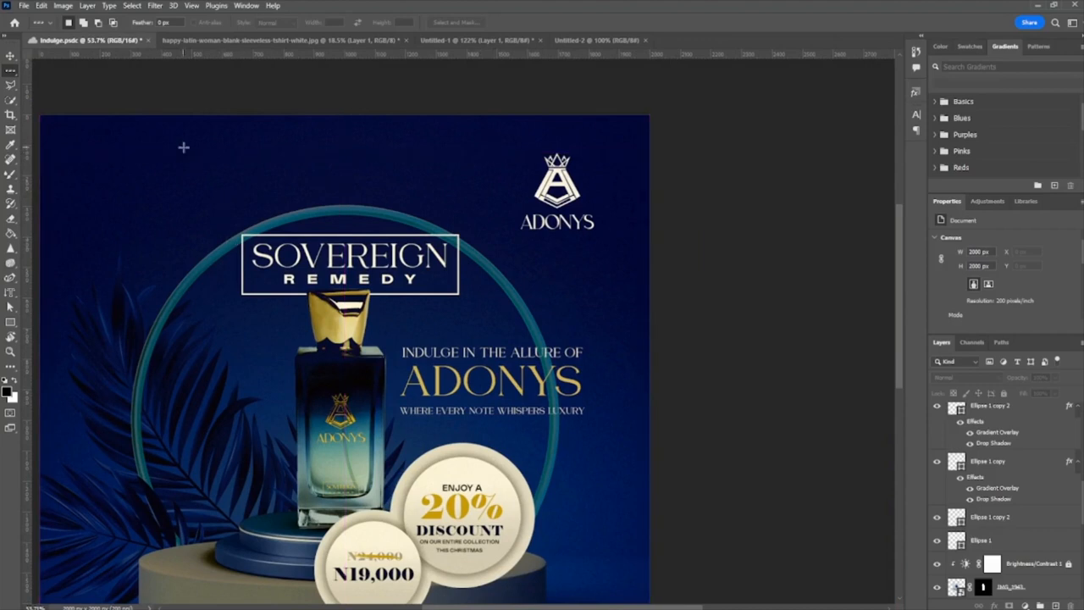
drag(142, 160, 193, 178)
key(ctrl+d)
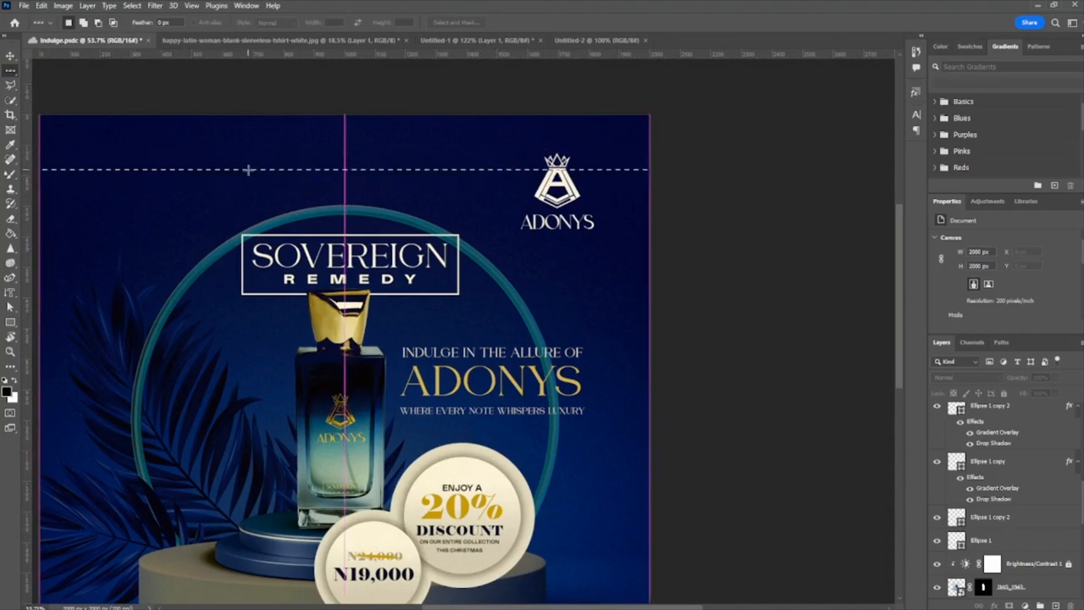
drag(248, 170, 242, 166)
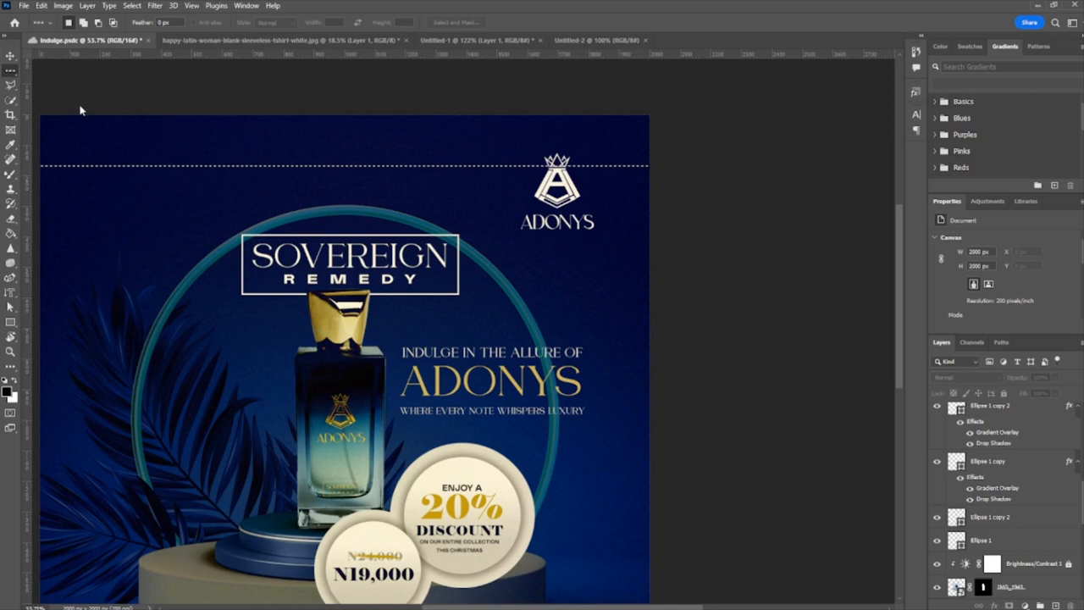
Place a Single Column Marquee selection along the left edge of the teal ring and clear it.
click(117, 147)
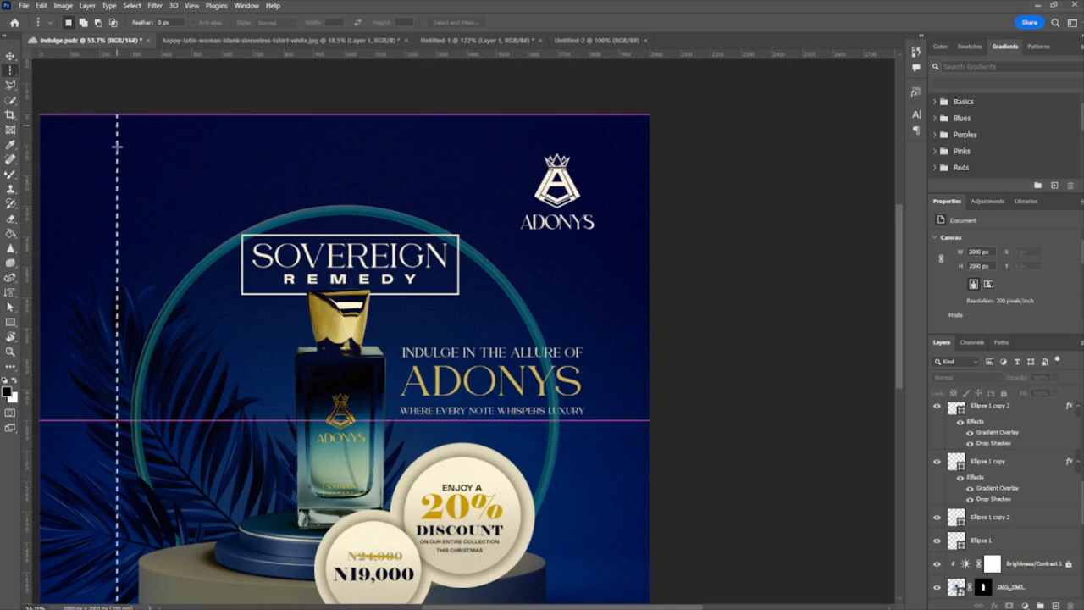
drag(117, 146, 142, 329)
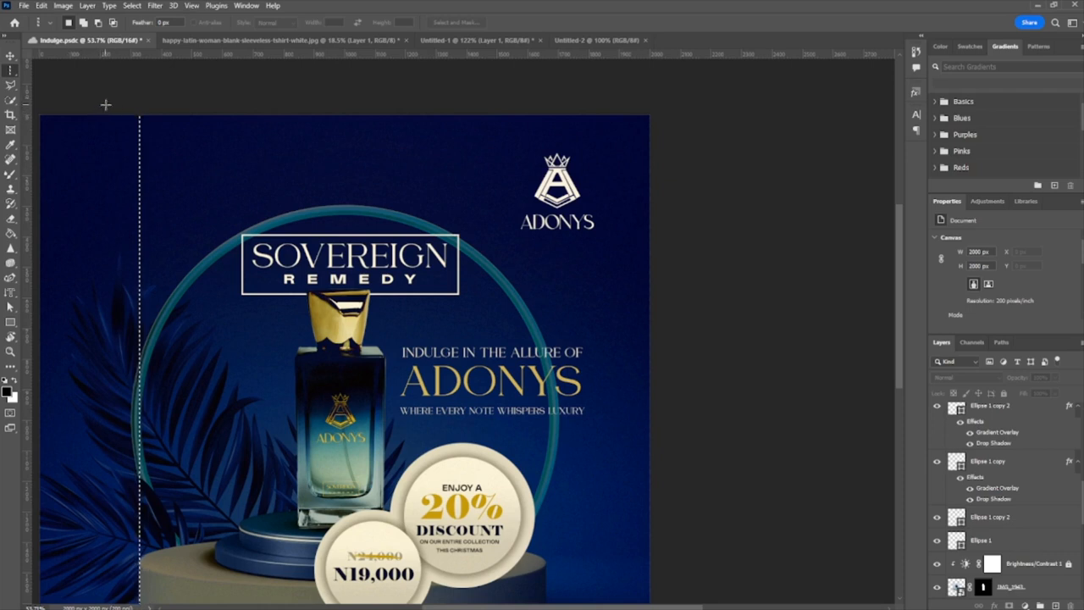
click(79, 146)
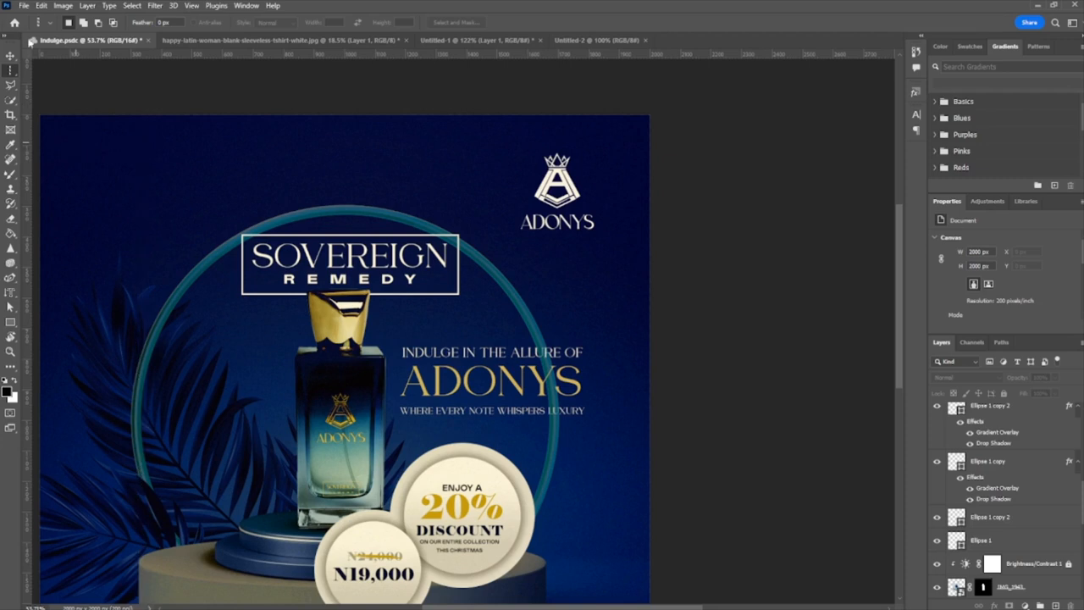
Switch the marquee tool back to Rectangular Marquee, activate the Polygonal Lasso tool and save the perfume advert.
click(57, 76)
click(8, 86)
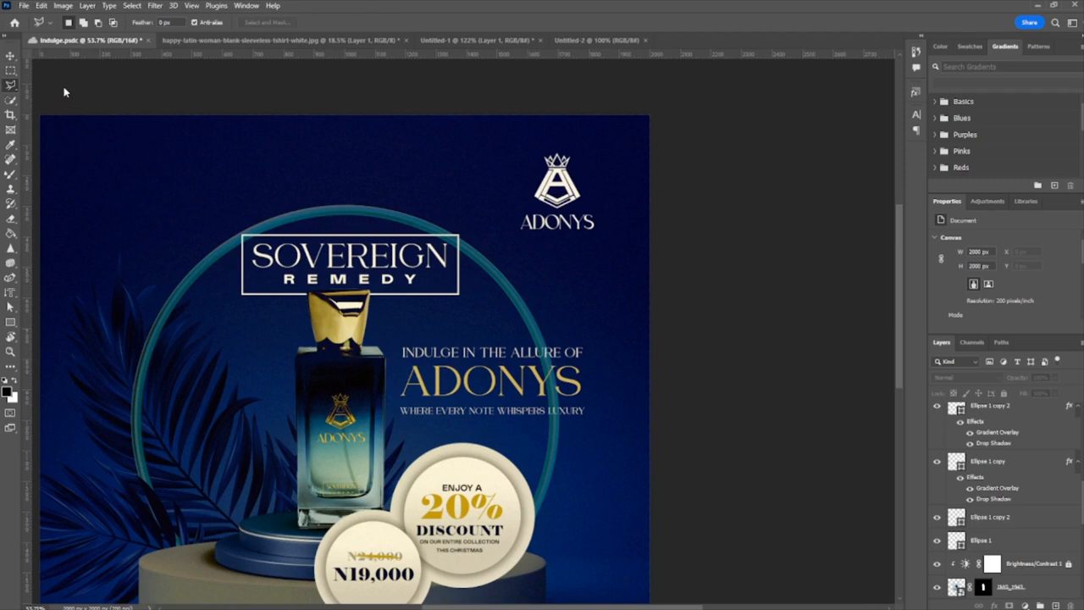
key(ctrl+s)
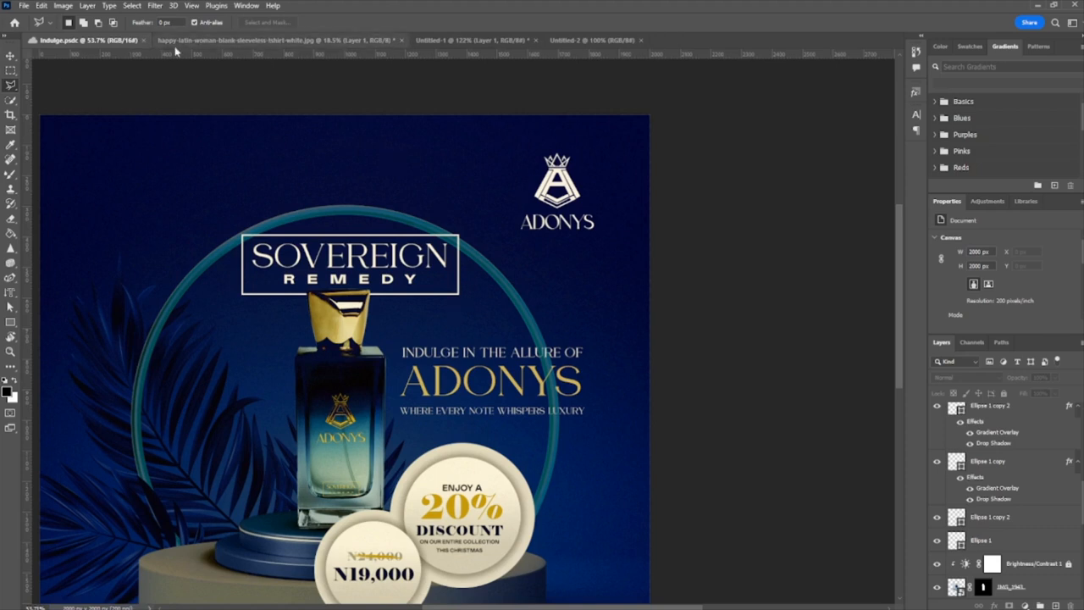
Switch to the photo of the woman in the white T-shirt, hide Shape 1 and select Layer 0.
click(390, 41)
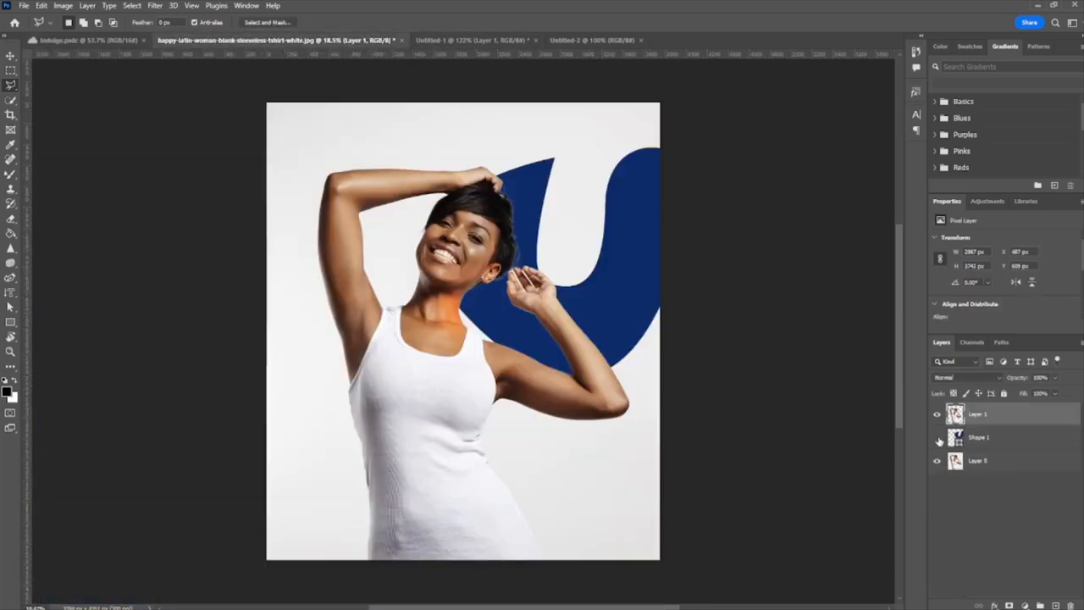
click(938, 438)
click(1009, 460)
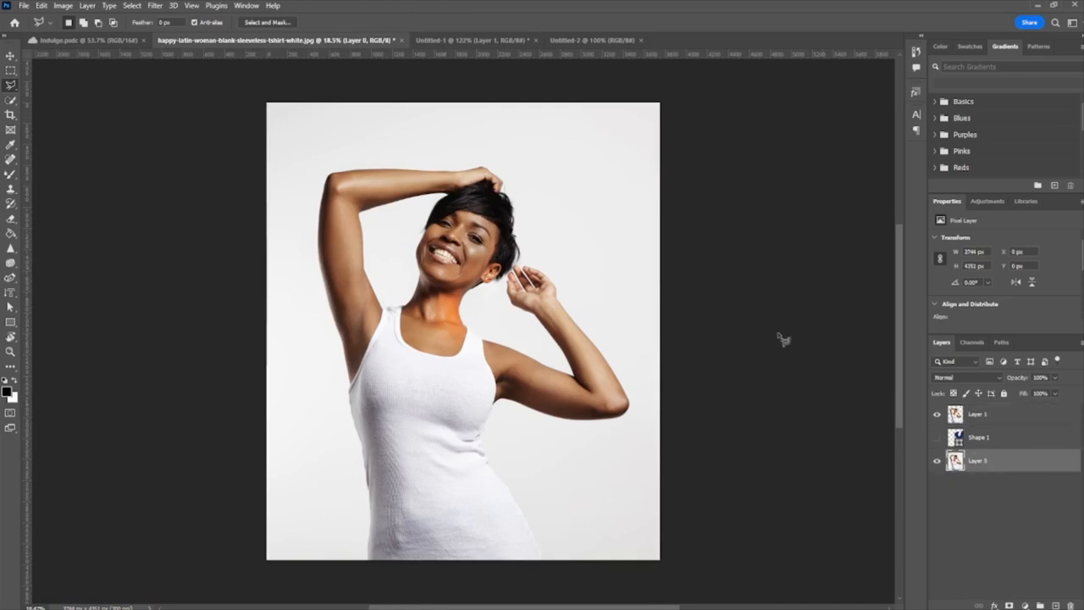
Trace a loose freehand selection around the whole woman with the Lasso tool and copy it to a new layer.
click(291, 165)
key(Escape)
click(52, 87)
mouse_move(325, 181)
mouse_down()
mouse_move(313, 306)
mouse_move(345, 380)
mouse_move(350, 433)
mouse_up()
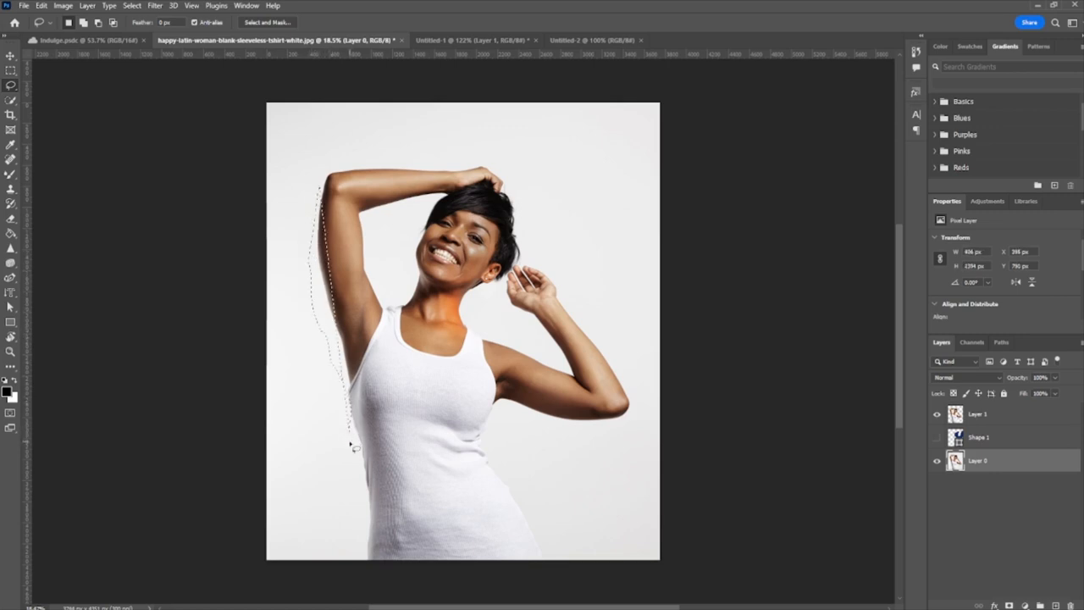
mouse_move(315, 182)
mouse_down()
mouse_move(309, 288)
mouse_move(342, 474)
mouse_move(370, 546)
mouse_move(357, 584)
mouse_move(533, 591)
mouse_move(542, 568)
mouse_move(560, 564)
mouse_move(512, 437)
mouse_move(645, 422)
mouse_move(647, 398)
mouse_move(560, 267)
mouse_move(530, 247)
mouse_move(506, 149)
mouse_move(362, 147)
mouse_move(318, 178)
mouse_up()
key(ctrl+j)
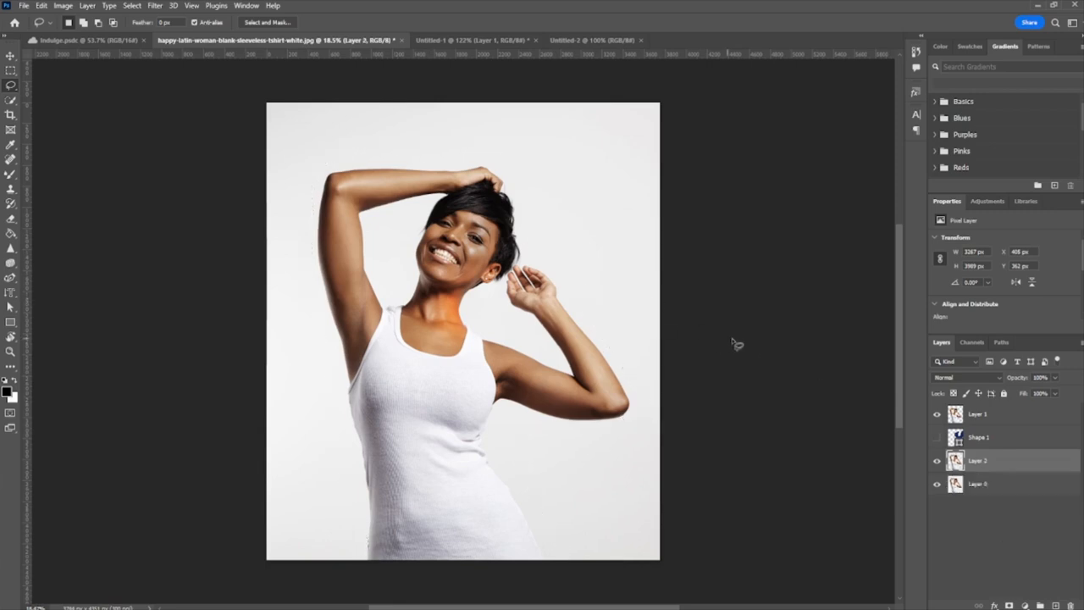
Check the freehand cutout with Layer 0 hidden, restore Layer 0 and delete the cutout layer.
click(937, 483)
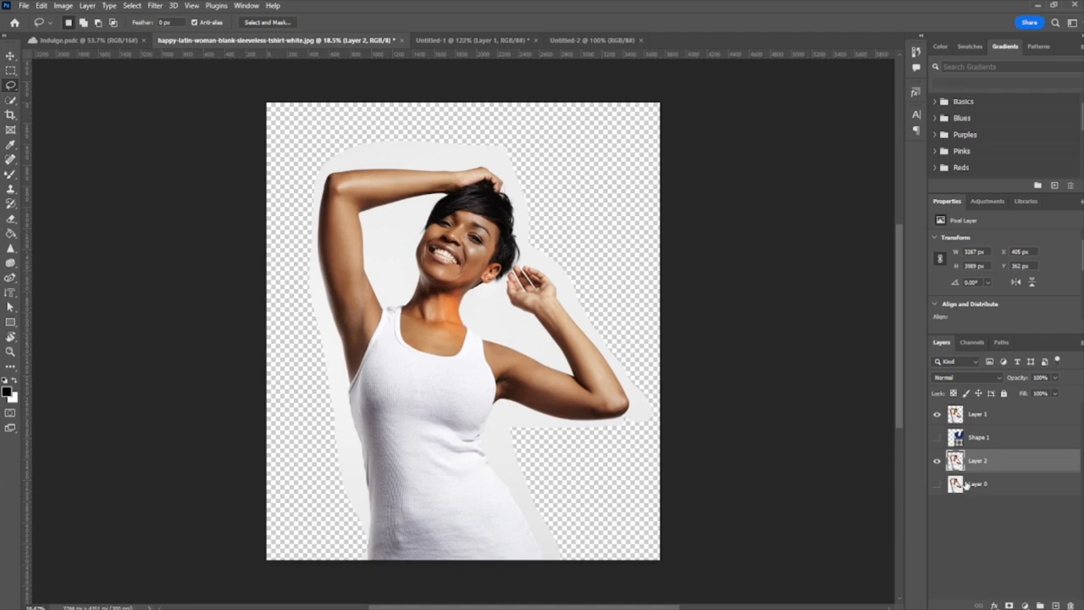
click(937, 484)
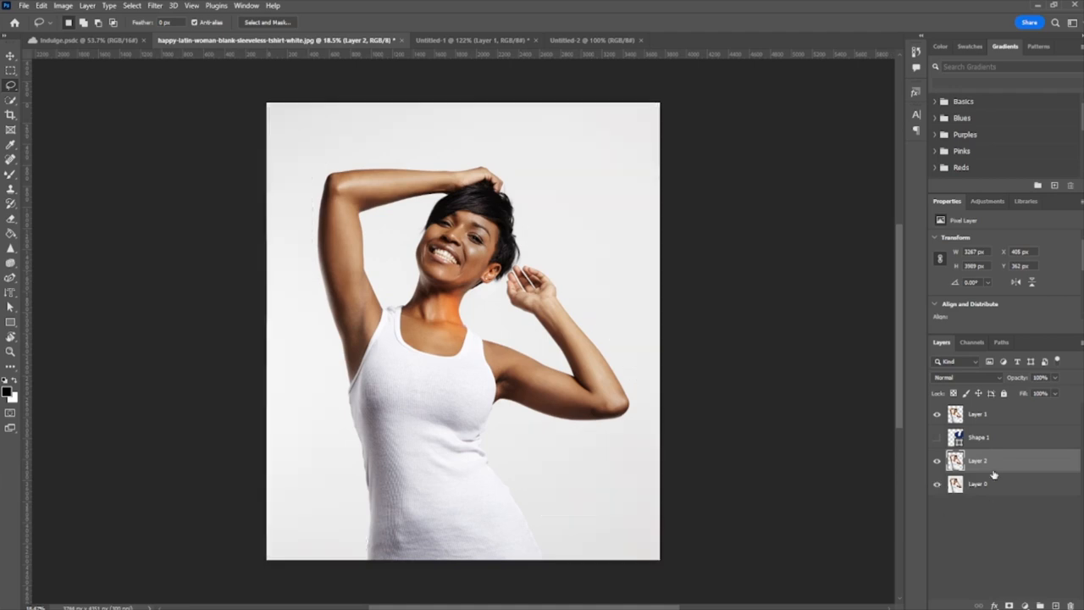
key(Delete)
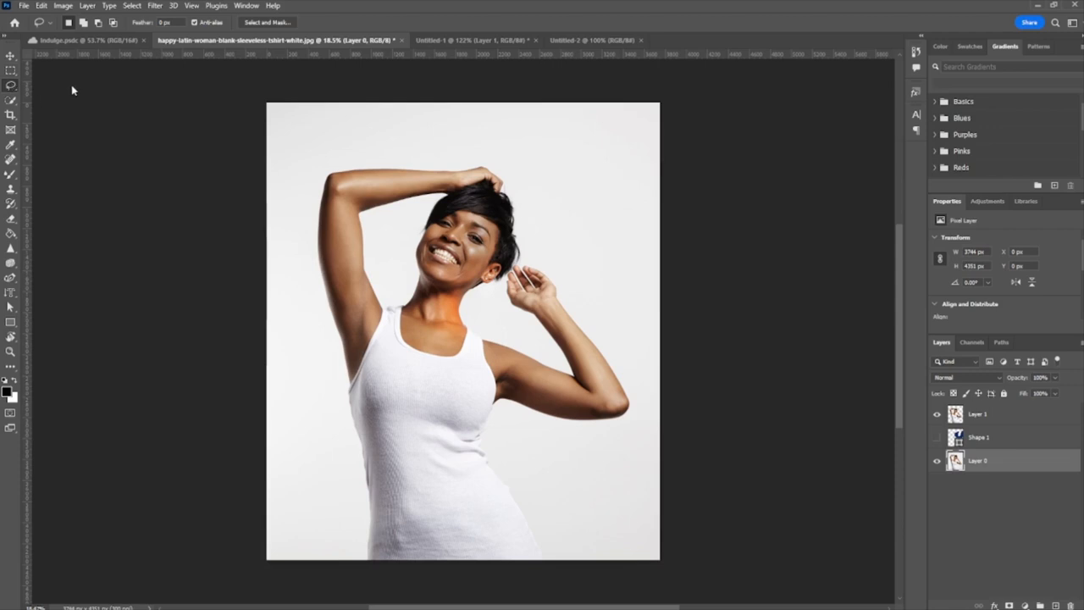
Draw a rectangular marquee around the whole woman on Layer 0 and copy the selected area to a new layer.
click(10, 69)
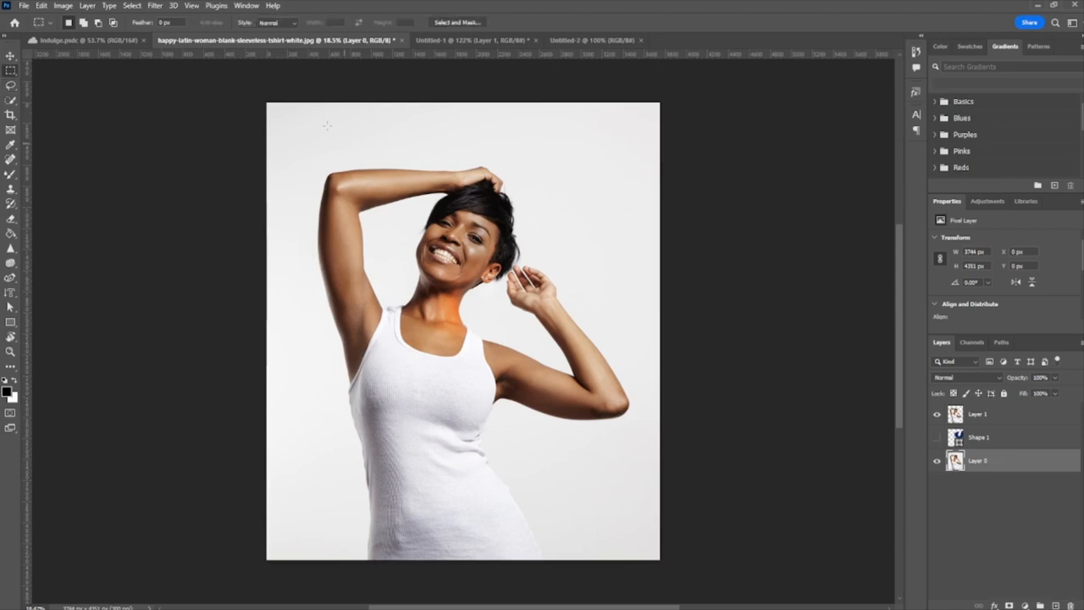
drag(294, 133, 636, 589)
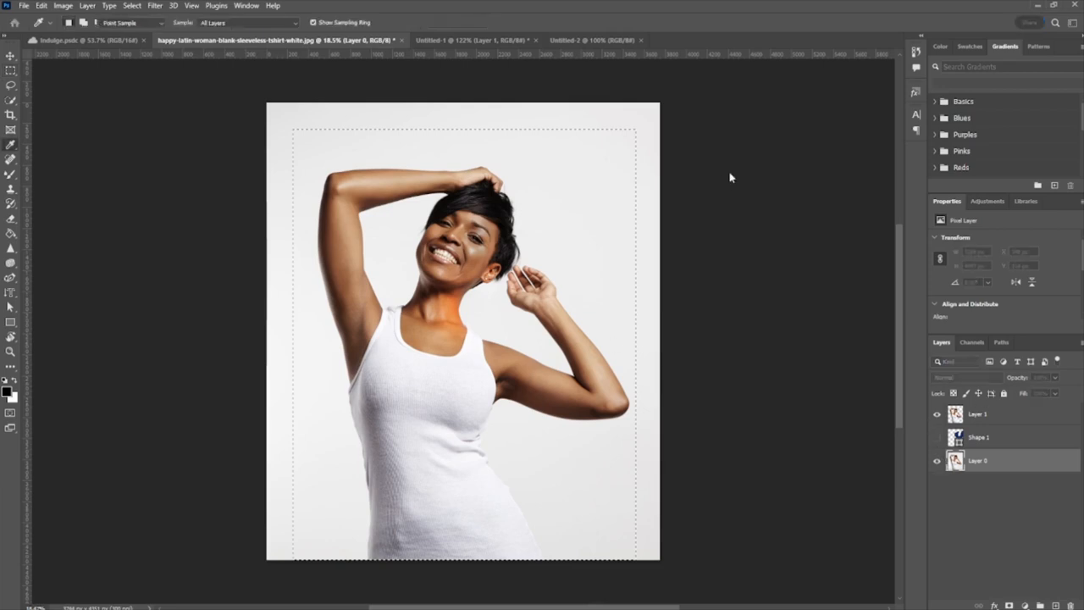
key(ctrl+j)
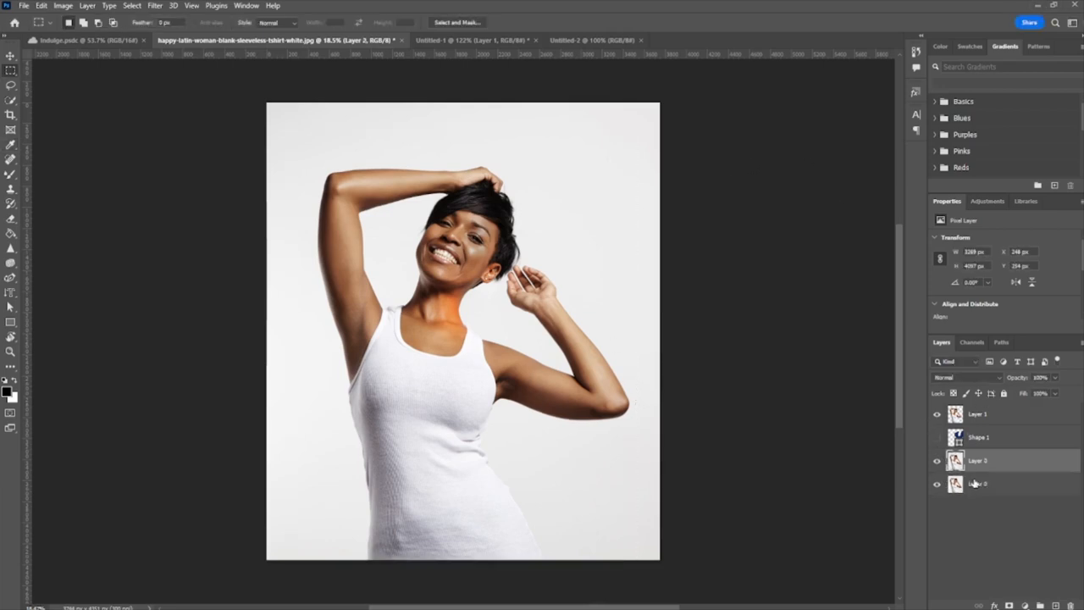
Check the rectangular cutout with Layer 0 hidden, restore Layer 0 and hide the cutout layer.
click(938, 485)
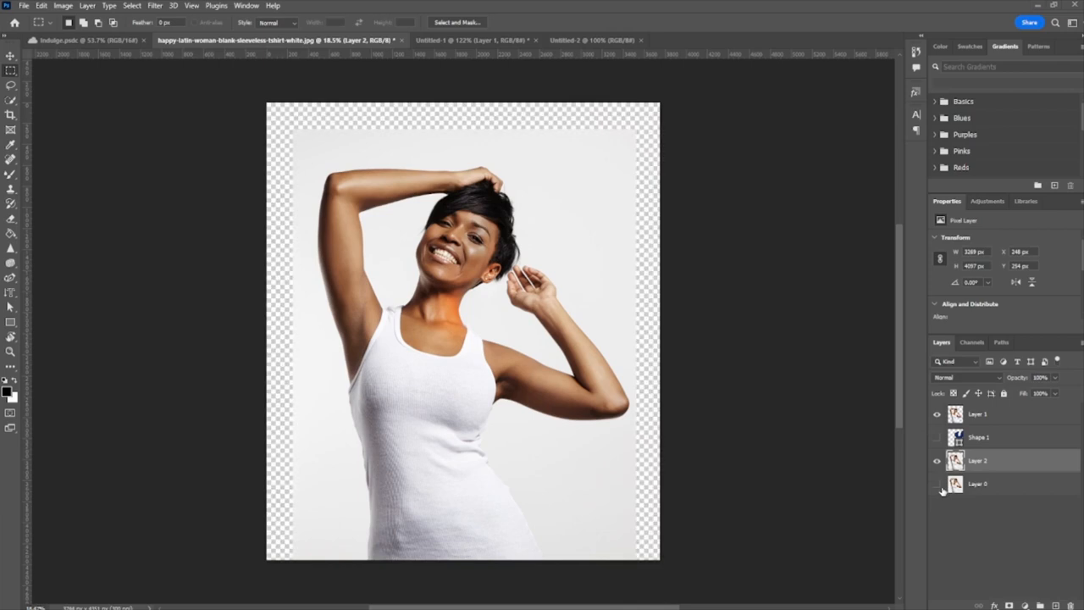
click(937, 484)
click(938, 461)
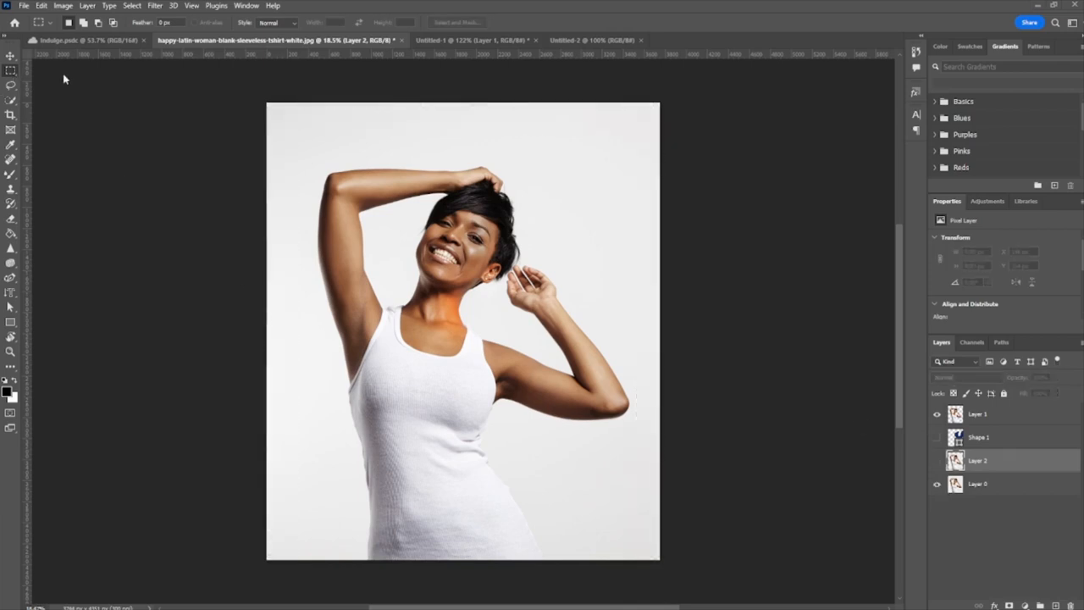
Draw a large elliptical marquee around the woman and copy that area of Layer 0 to a new layer.
key(shift+m)
drag(347, 195, 648, 590)
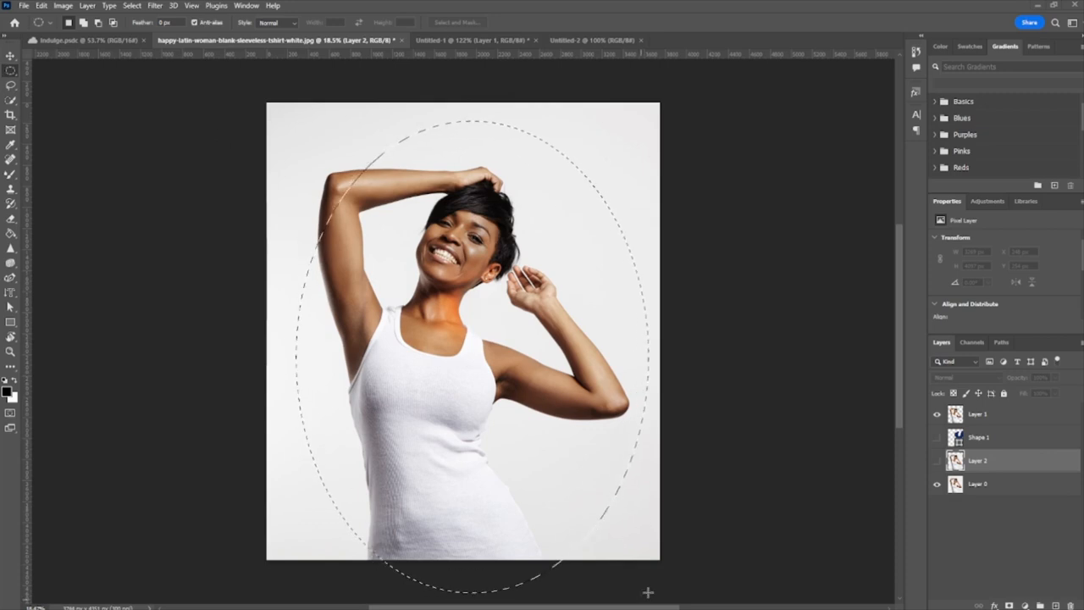
click(977, 488)
key(ctrl+j)
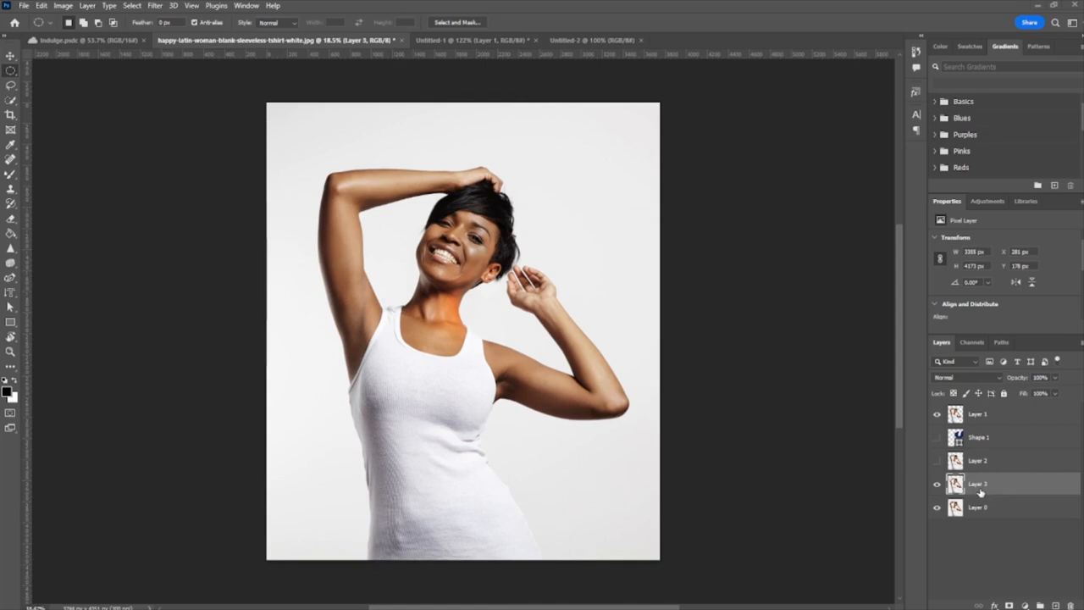
Check the elliptical cutout with Layer 0 hidden, restore Layer 0 and hide the cutout layer.
click(935, 509)
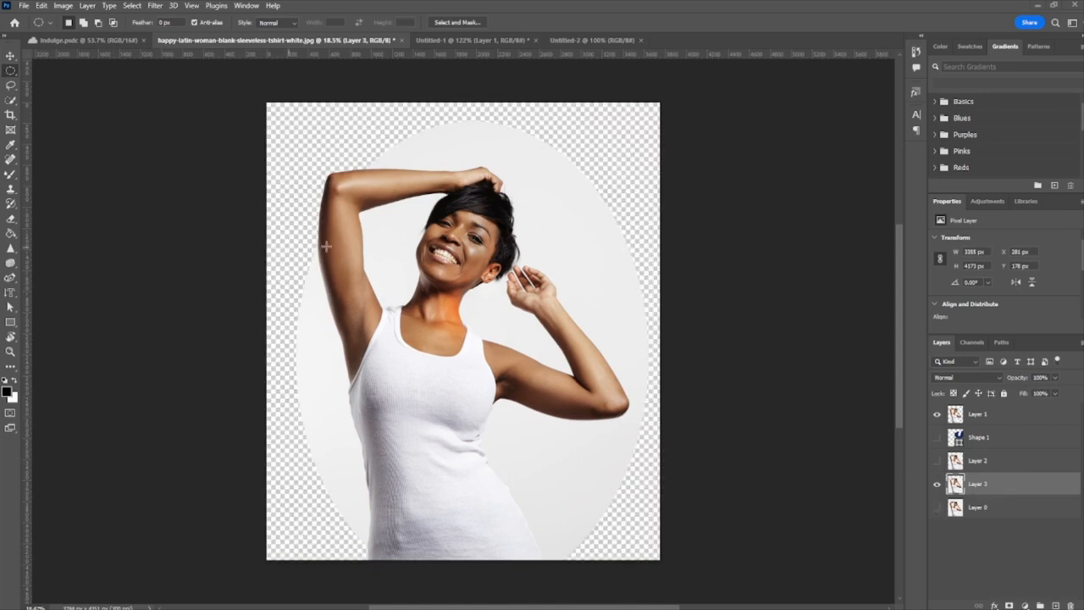
click(937, 484)
click(936, 507)
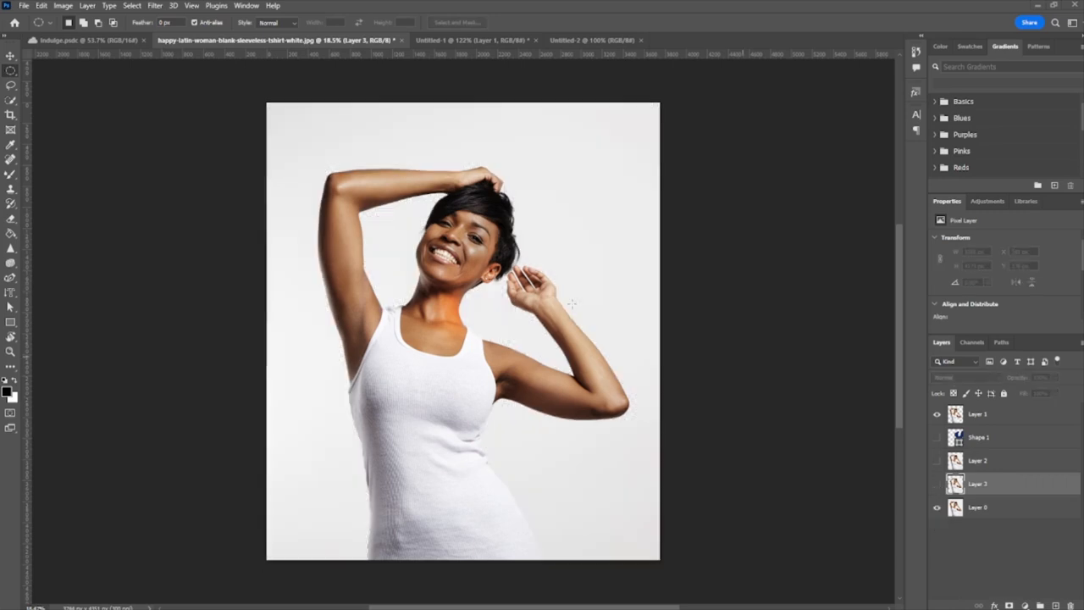
click(10, 86)
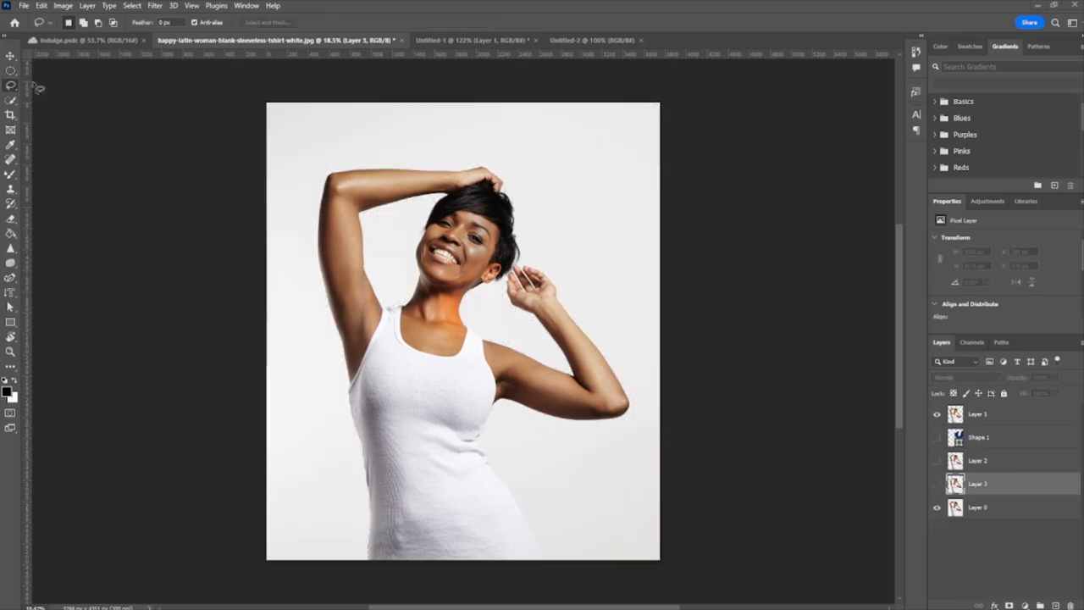
mouse_move(339, 157)
mouse_down()
mouse_move(326, 330)
mouse_move(344, 557)
mouse_move(569, 567)
mouse_move(532, 520)
mouse_move(514, 455)
mouse_move(644, 444)
mouse_move(533, 206)
mouse_move(377, 141)
mouse_up()
click(335, 219)
Outline the woman with straight segments using the Polygonal Lasso tool, and copy the selected area of Layer 0 to a new layer.
key(shift+l)
click(431, 162)
click(329, 161)
click(311, 179)
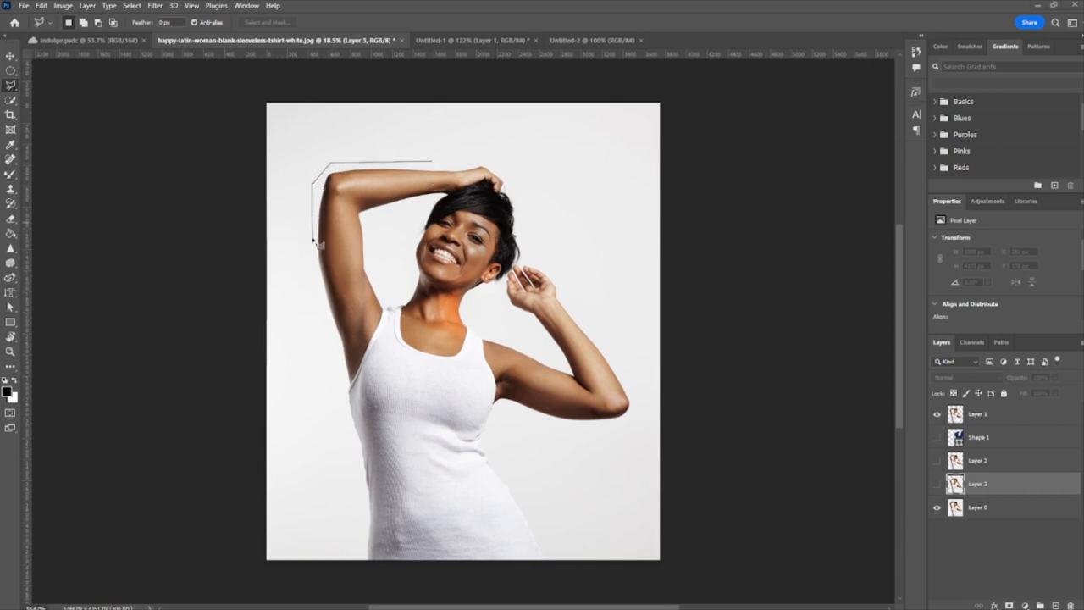
click(314, 421)
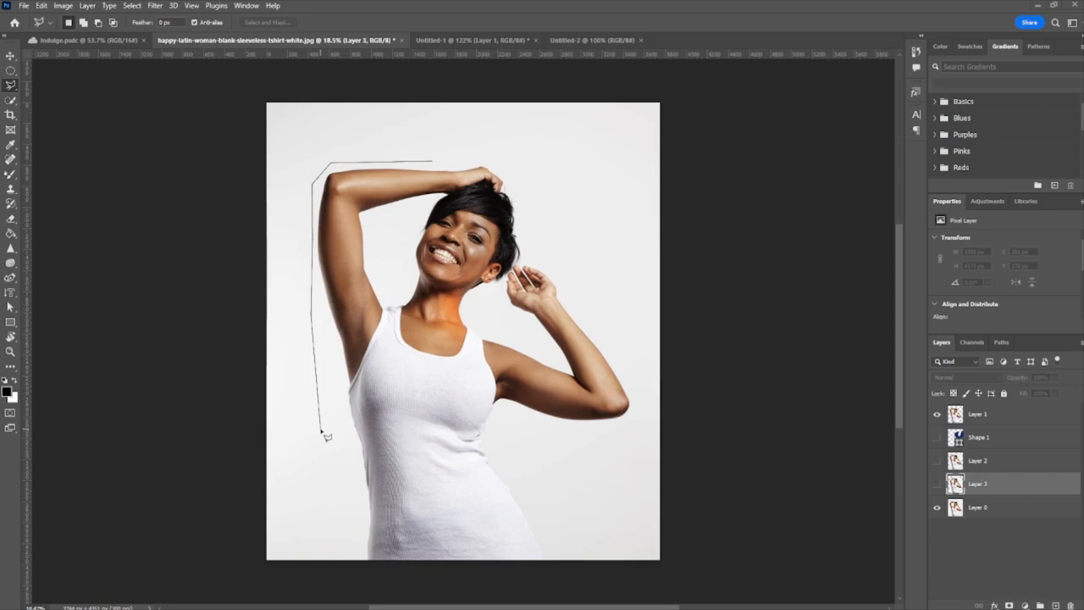
click(350, 471)
click(347, 565)
click(557, 575)
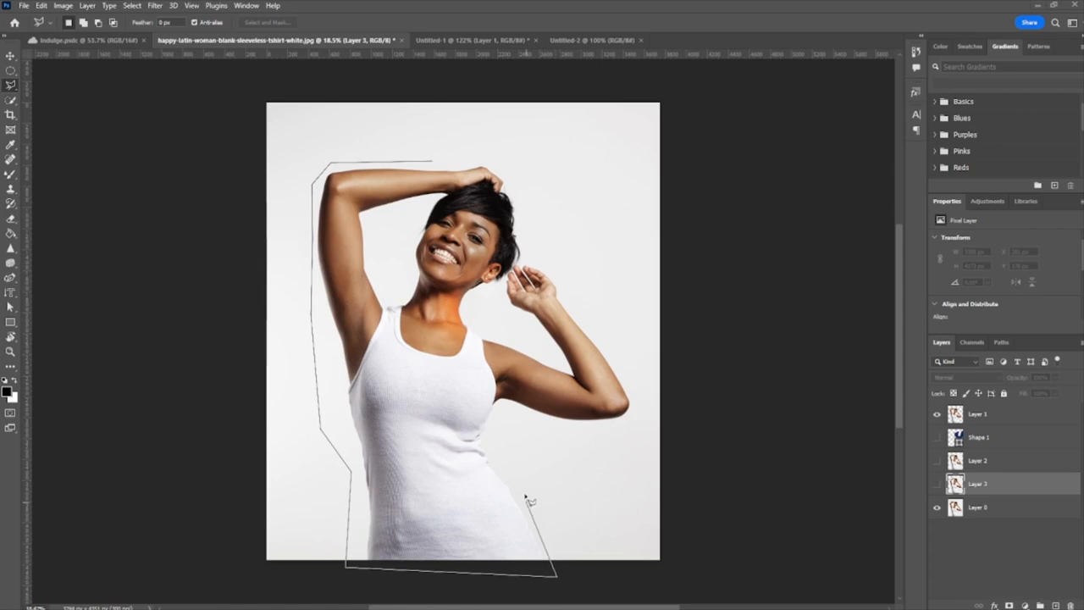
click(496, 436)
click(508, 412)
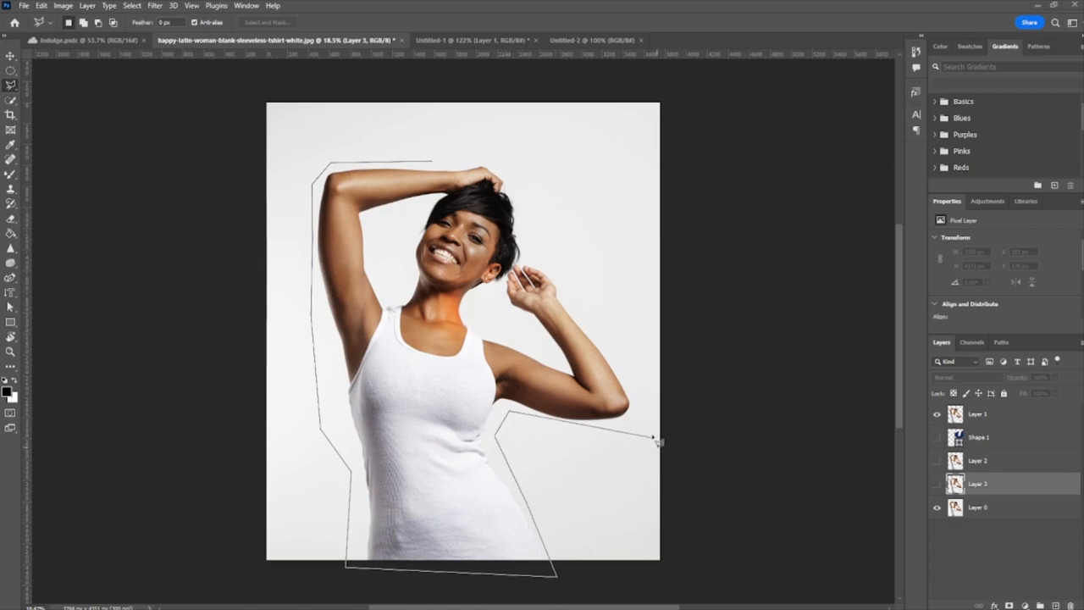
click(627, 432)
click(636, 392)
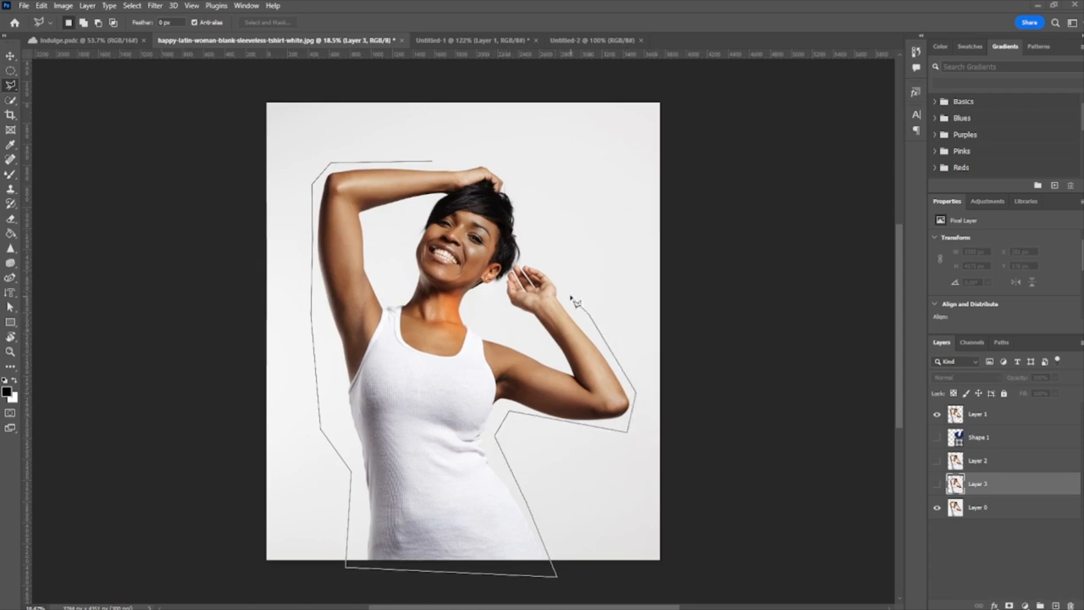
click(516, 213)
click(513, 161)
click(437, 159)
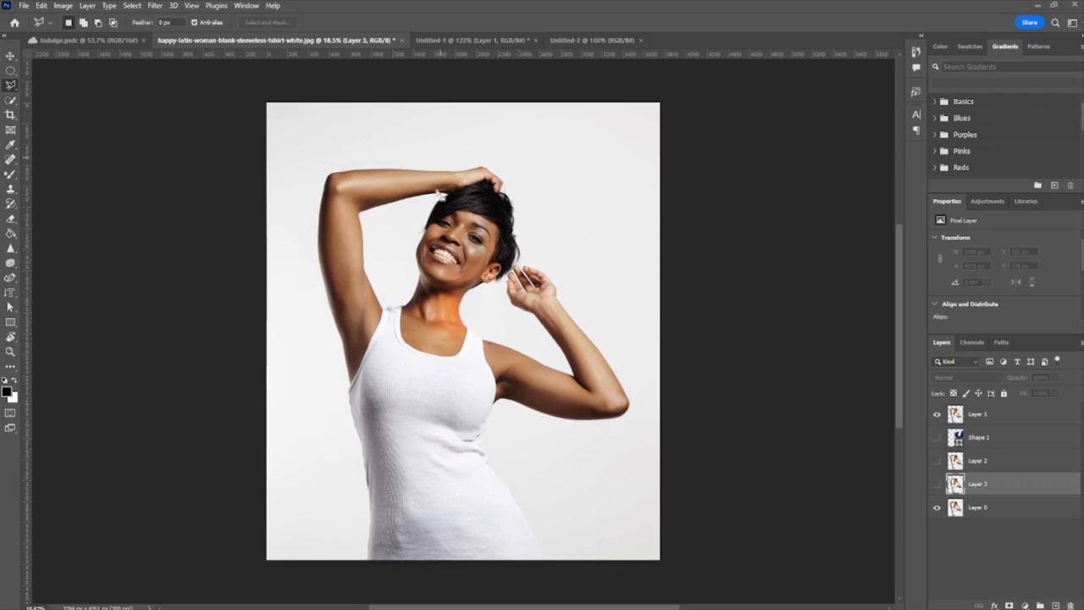
click(977, 508)
key(ctrl+j)
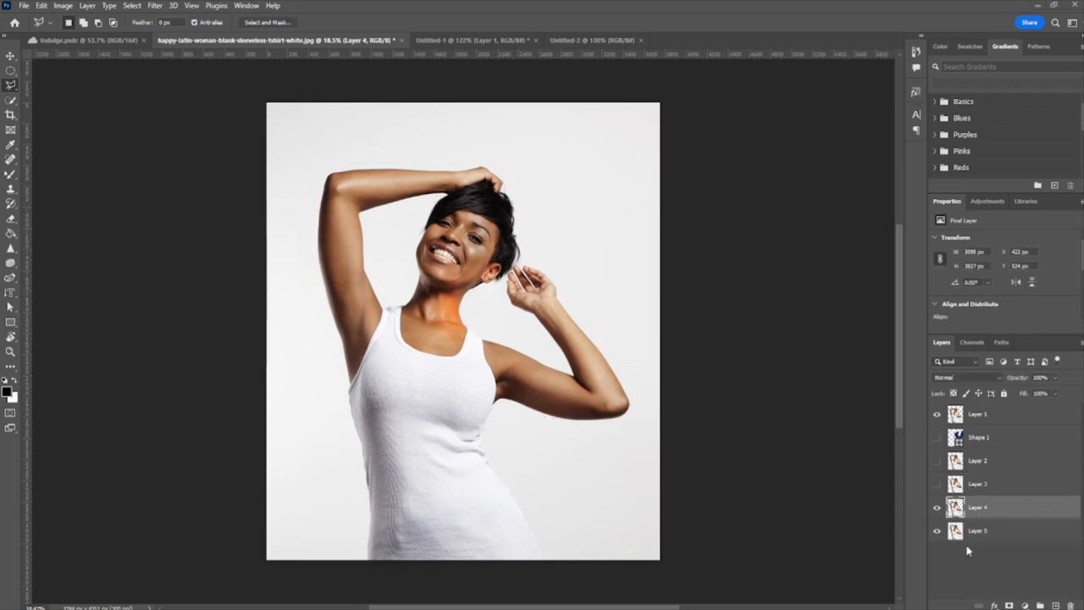
Check the polygonal cutout with Layer 0 hidden, restore Layer 0 and hide the cutout layer.
click(938, 531)
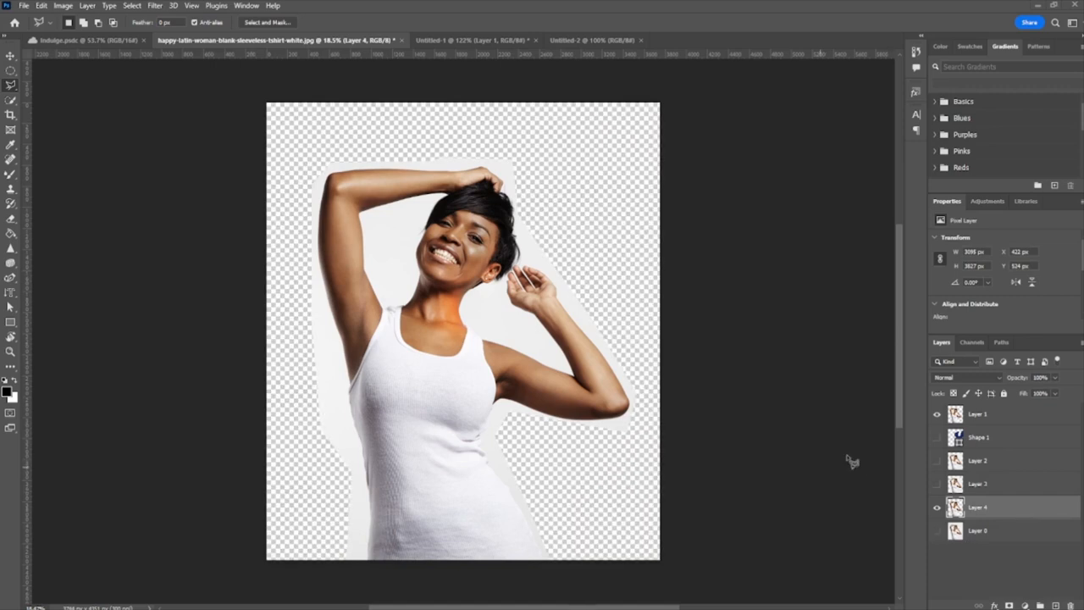
click(937, 507)
click(936, 531)
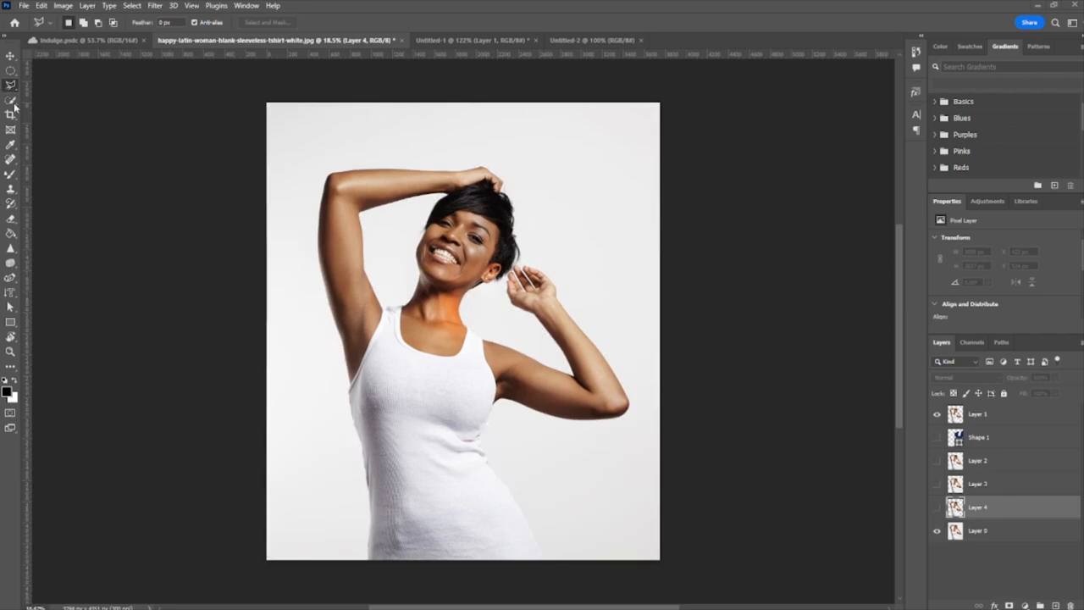
Draw a rectangle over the woman's face with the Object Selection tool in Rectangle mode.
click(11, 100)
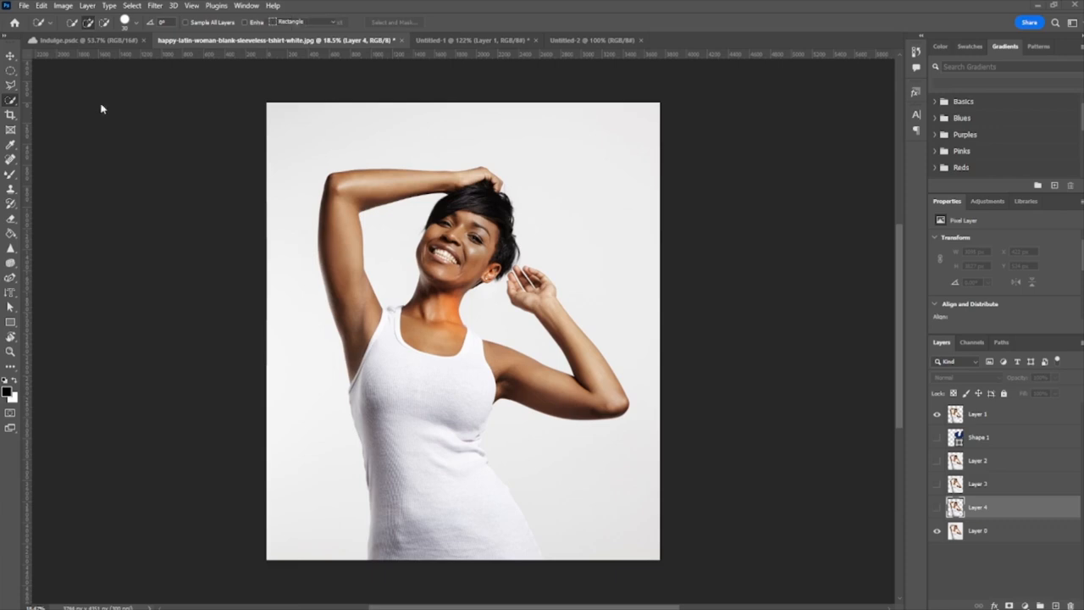
key(shift+w)
drag(461, 216, 468, 310)
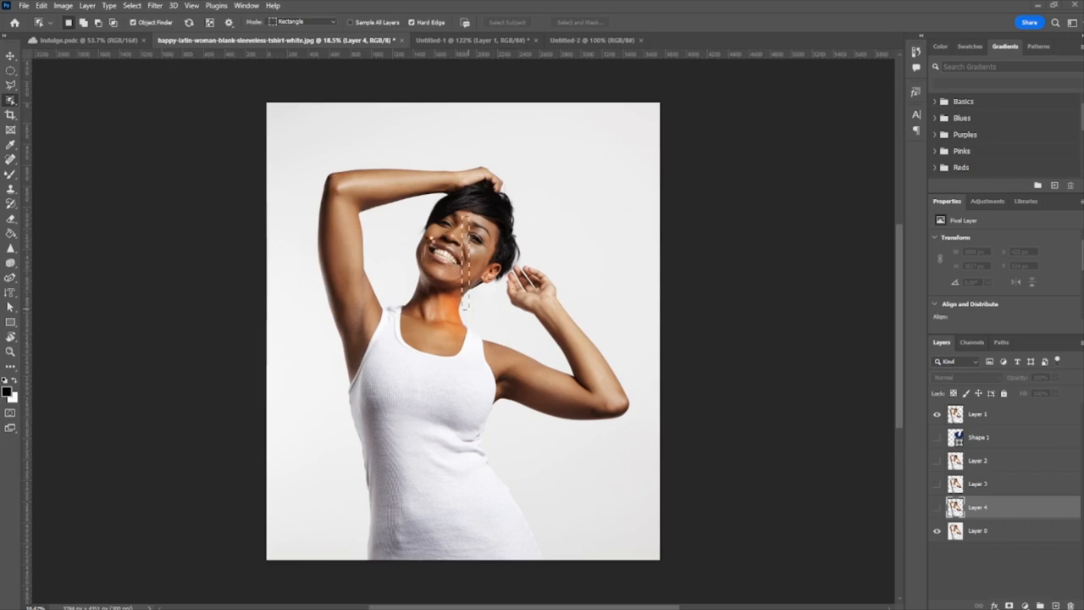